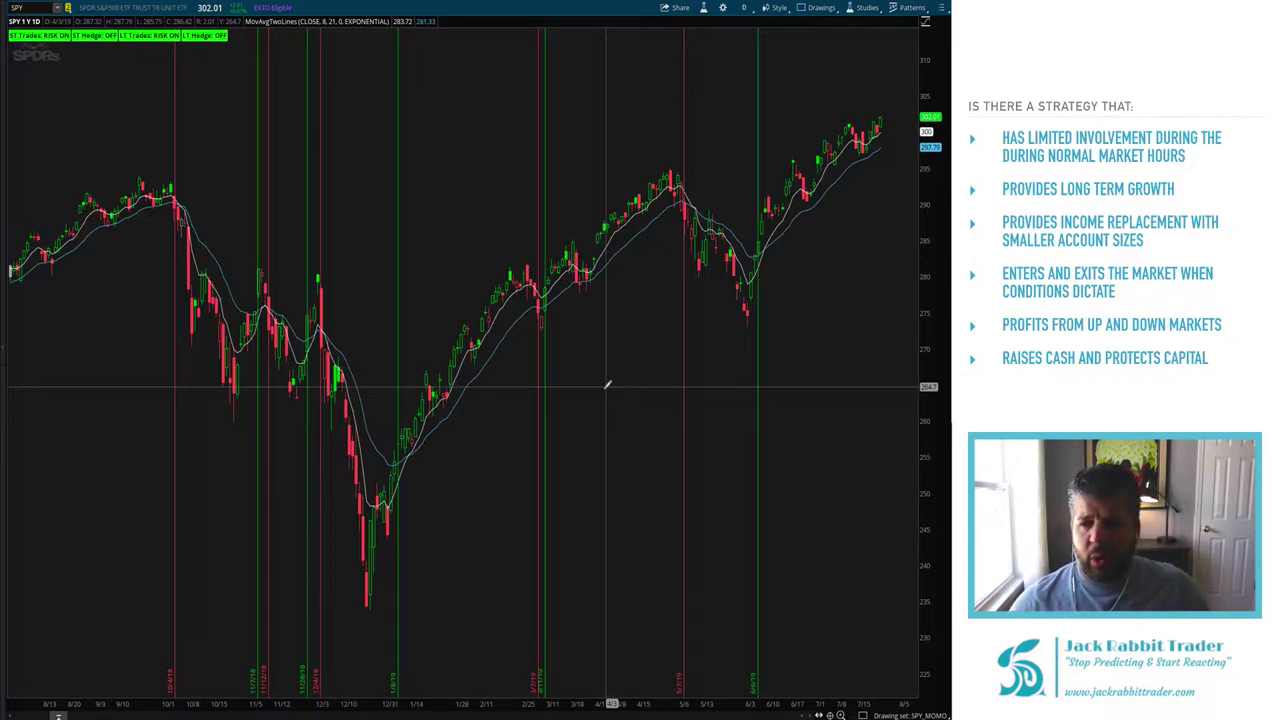
# - Examine the SPY daily price action and moving-average crossover around the 6/6/19 time level
pyautogui.moveTo(610, 288); pyautogui.dragTo(908, 318)
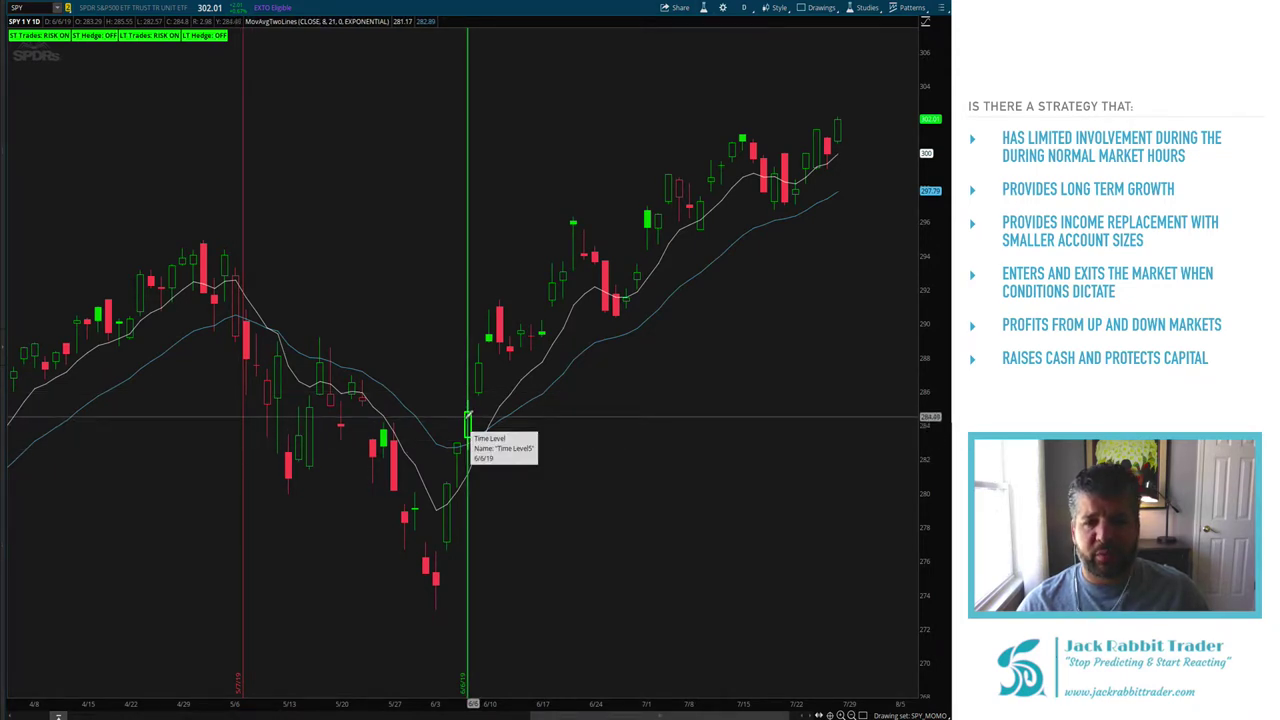
pyautogui.click(468, 468)
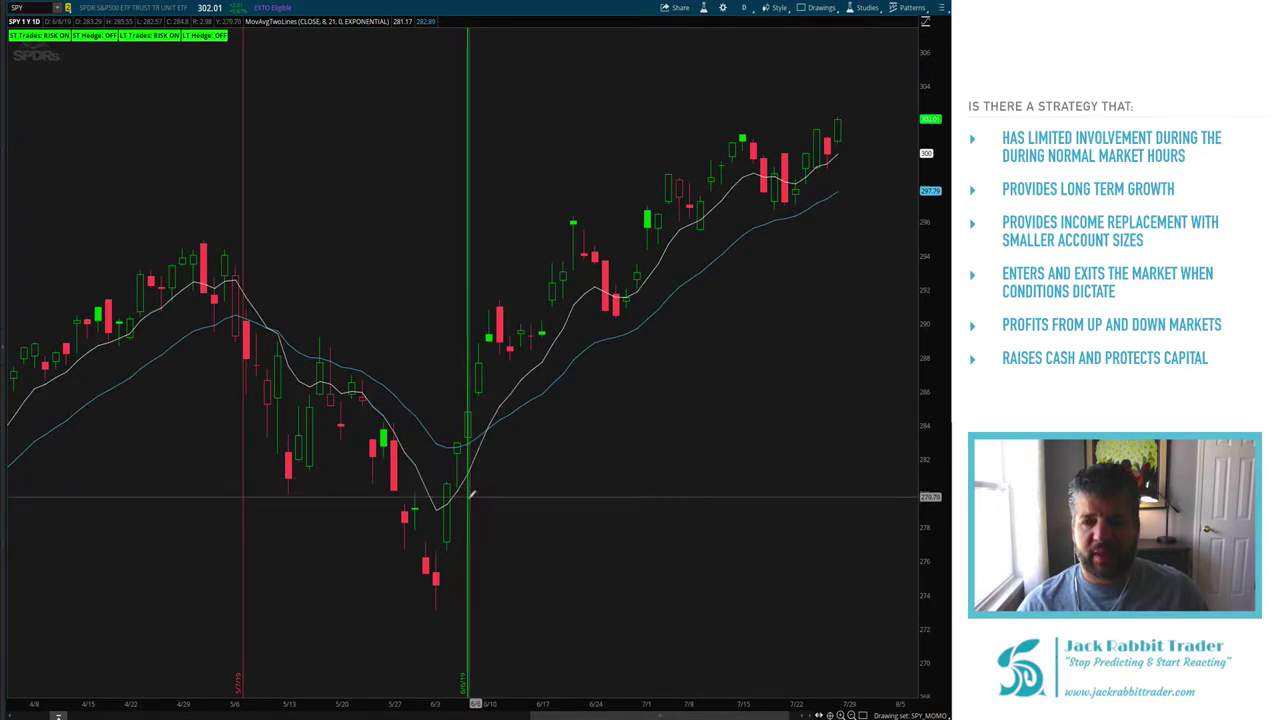
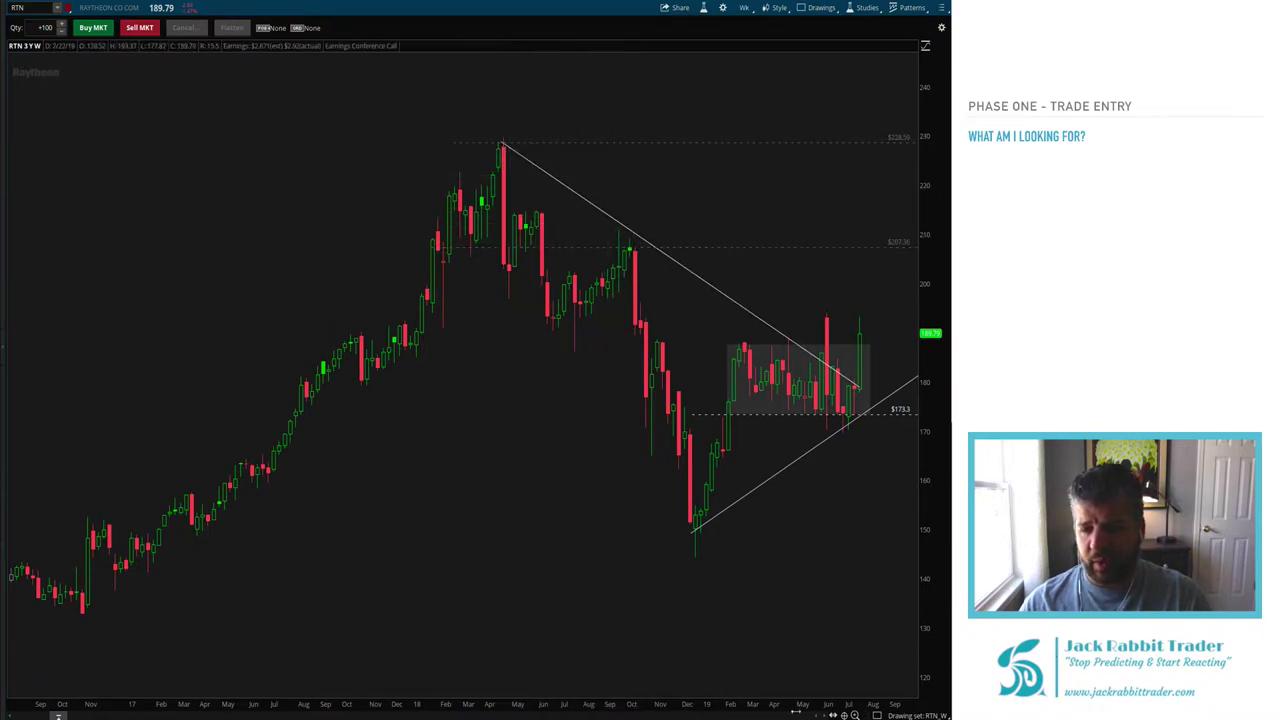
# - Mark the two descending swing highs on the weekly RTN chart with ellipses and add a price level at about $188 along the consolidation's top
pyautogui.click(903, 563)
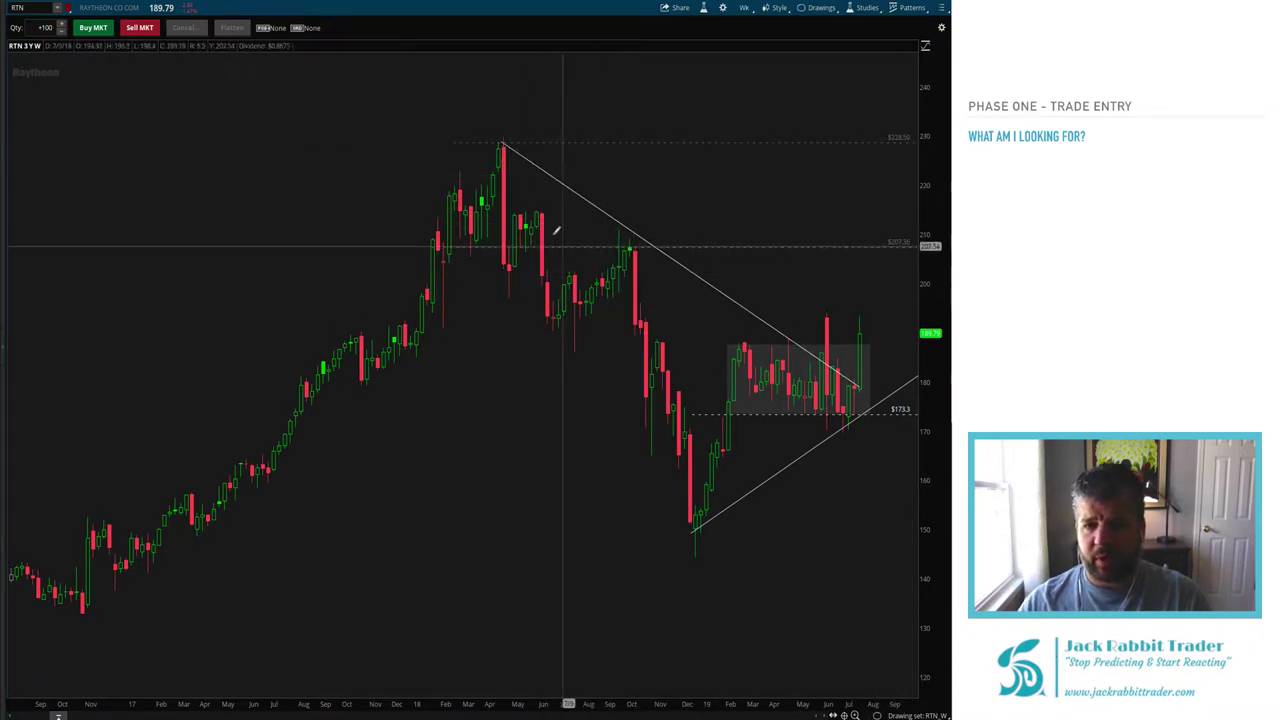
pyautogui.moveTo(500, 143)
pyautogui.mouseDown()
pyautogui.moveTo(603, 191)
pyautogui.moveTo(649, 249)
pyautogui.moveTo(628, 230)
pyautogui.mouseUp()
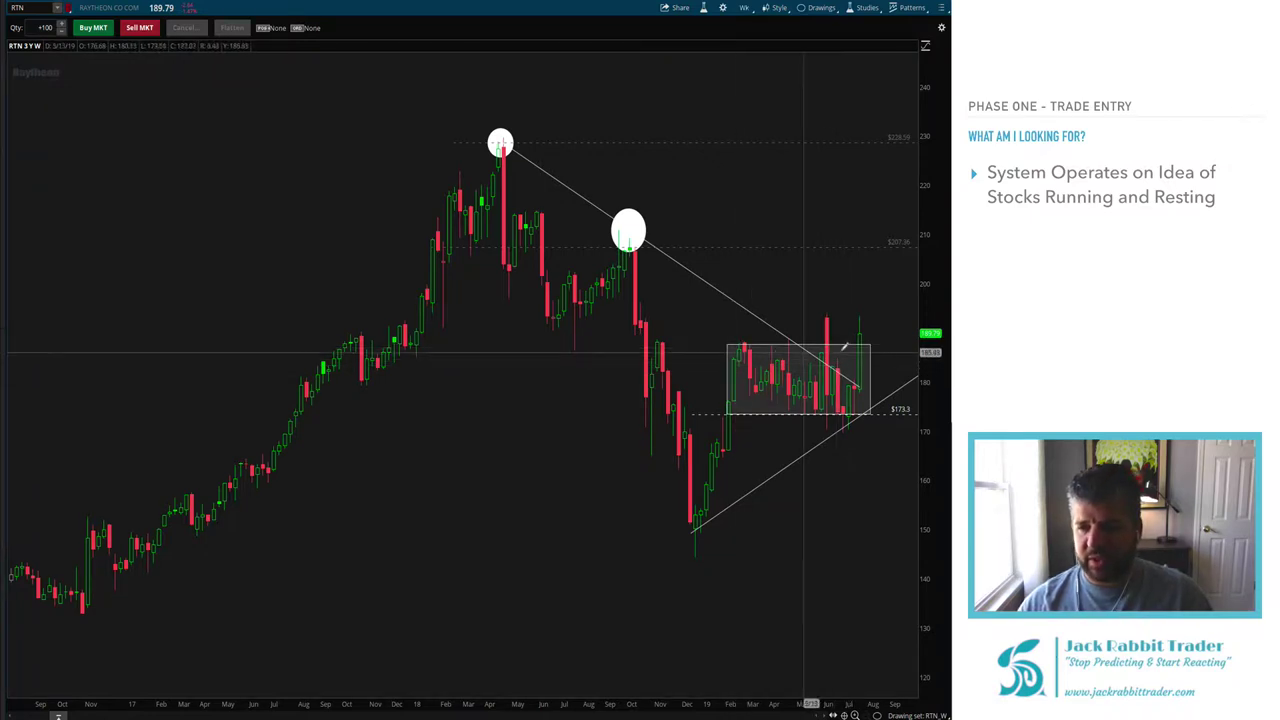
pyautogui.moveTo(880, 672)
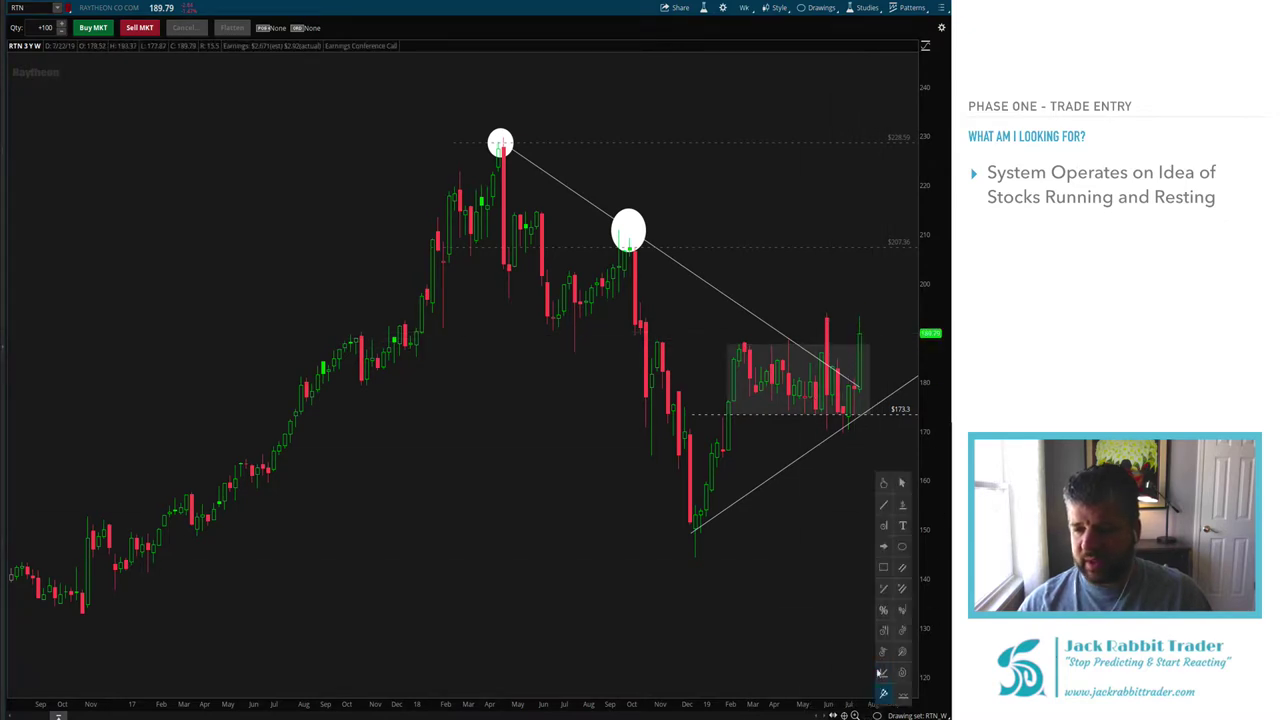
pyautogui.click(899, 509)
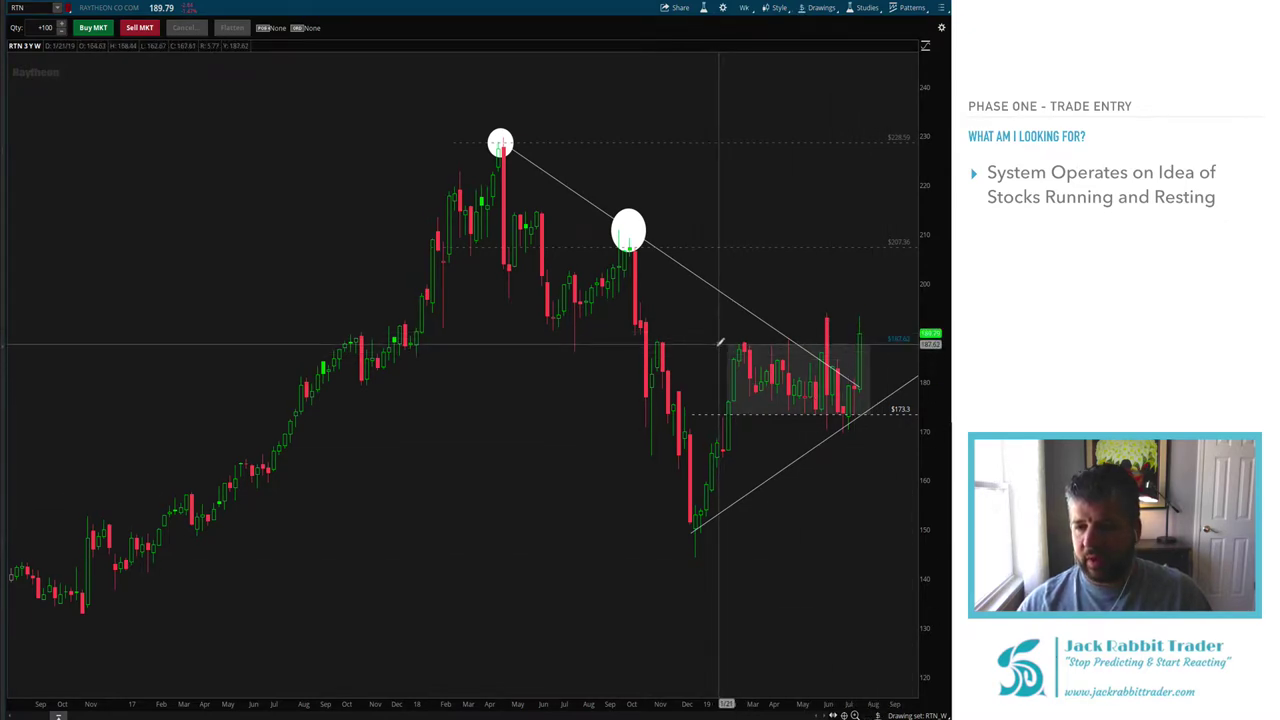
# - Place down arrows above the late-February, April and June highs of the RTN consolidation and mark the July breakout candle with an ellipse
pyautogui.moveTo(634, 450); pyautogui.dragTo(915, 450)
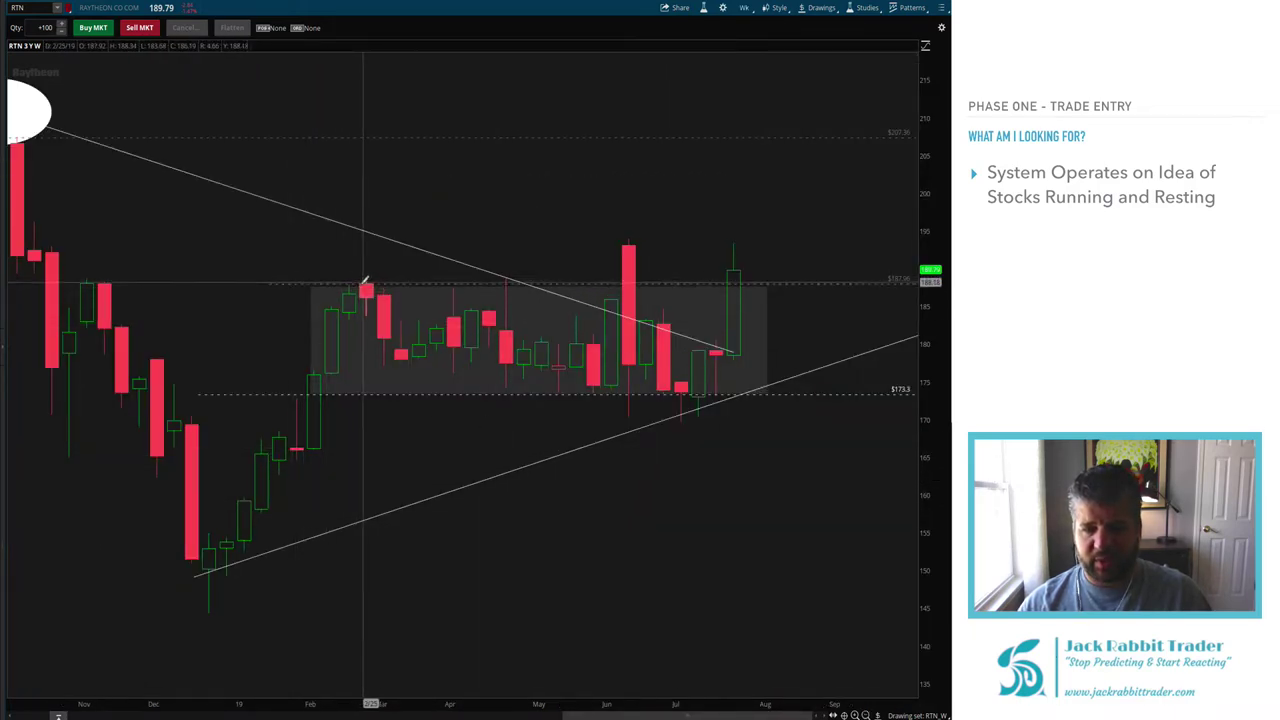
pyautogui.click(915, 715)
pyautogui.click(880, 600)
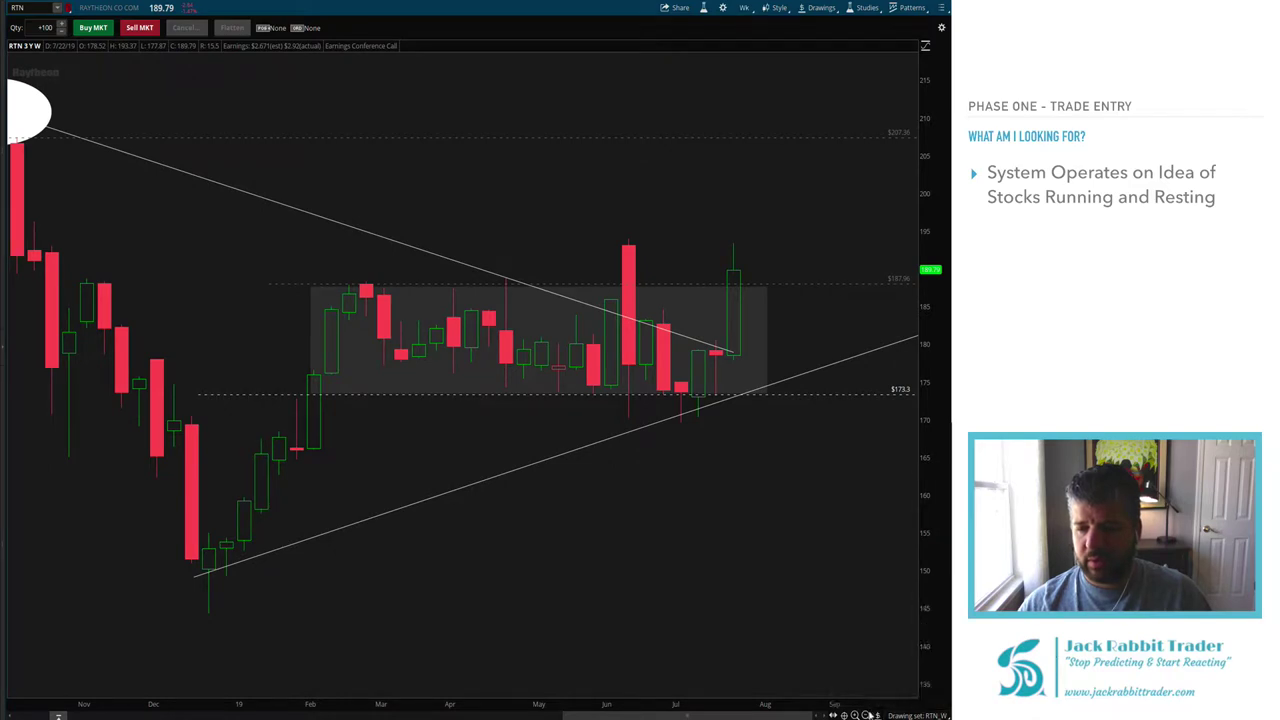
pyautogui.click(883, 546)
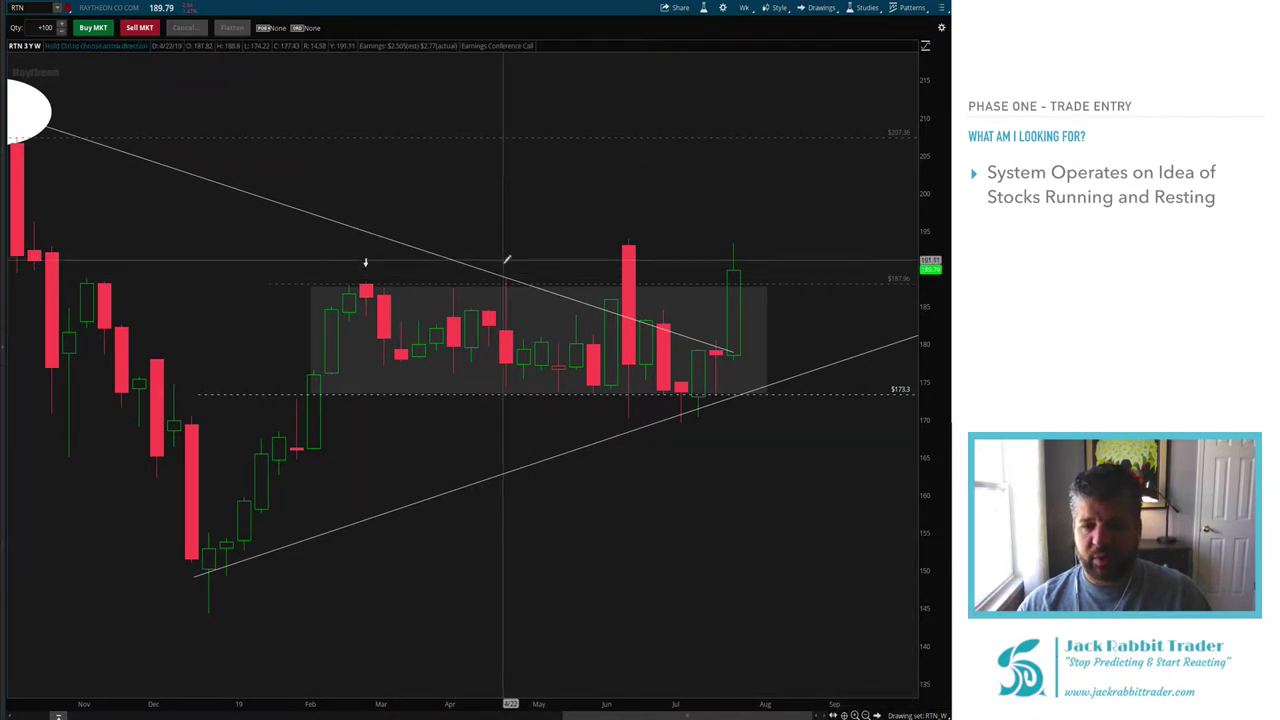
pyautogui.click(506, 260)
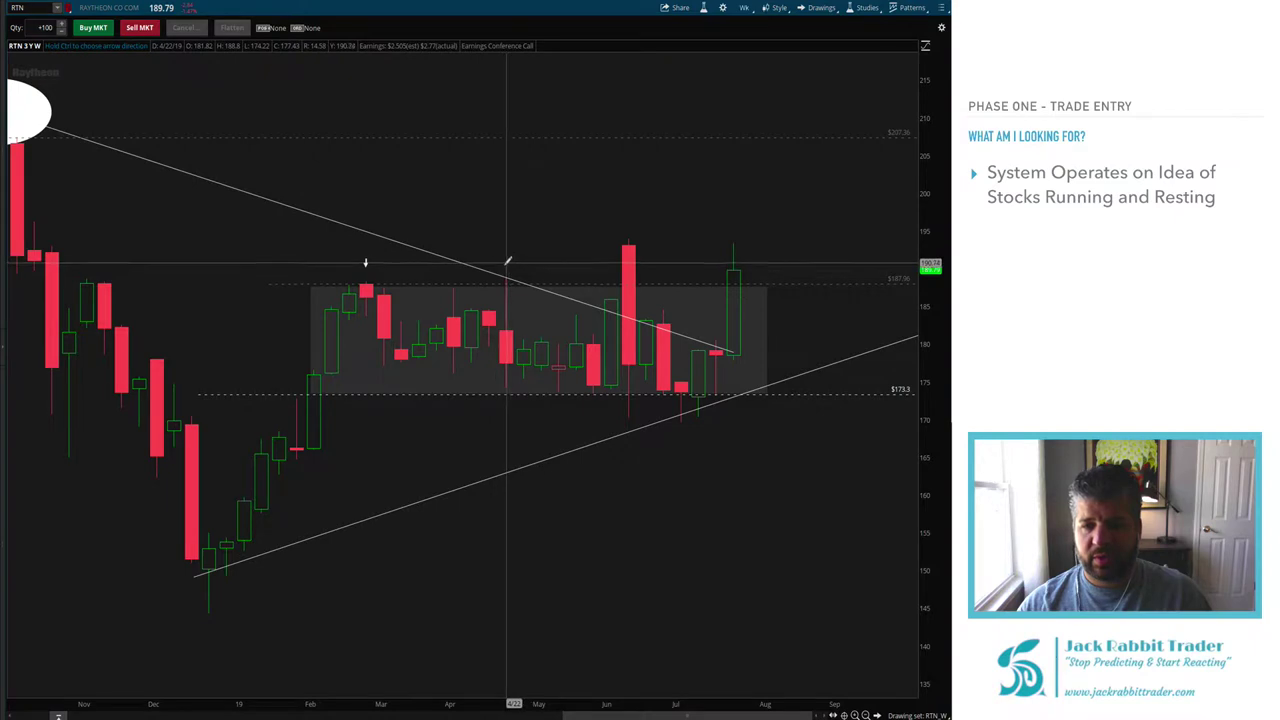
pyautogui.click(628, 224)
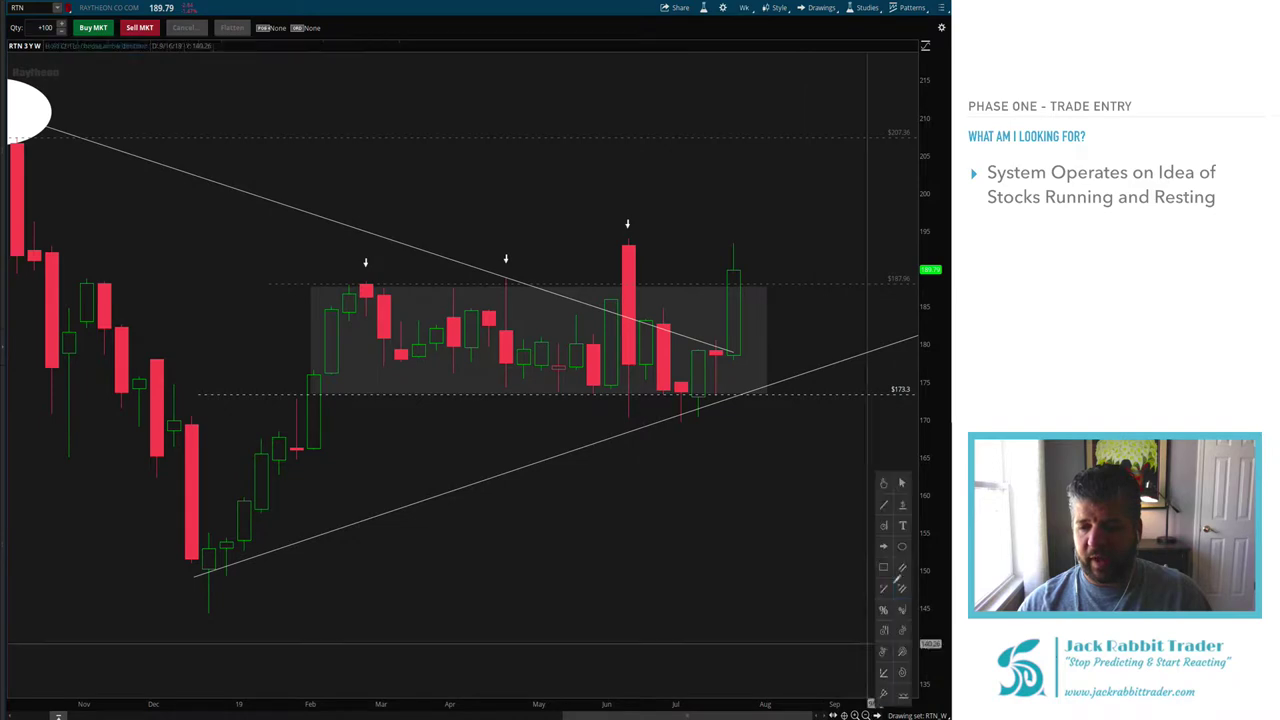
pyautogui.click(735, 267)
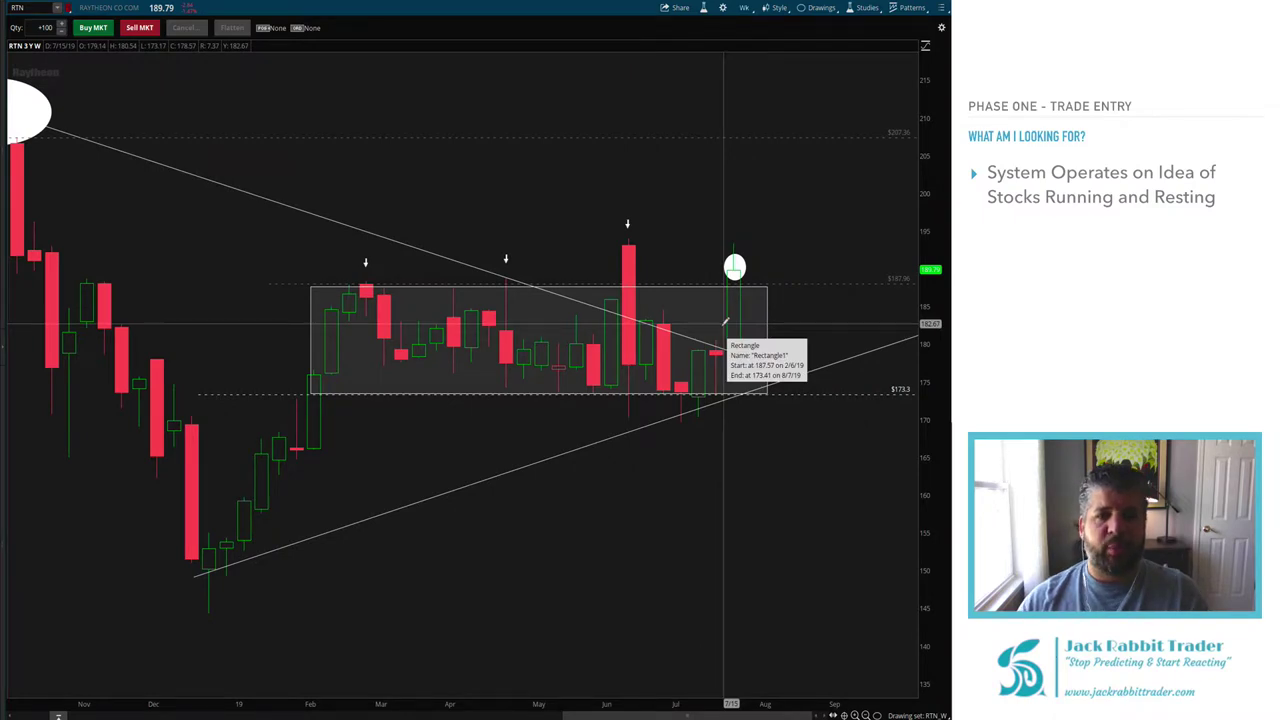
# - Load the FB chart and draw a rectangle over its February–April 2019 consolidation, from about $161 to $172
pyautogui.scroll(-3, 462, 346)
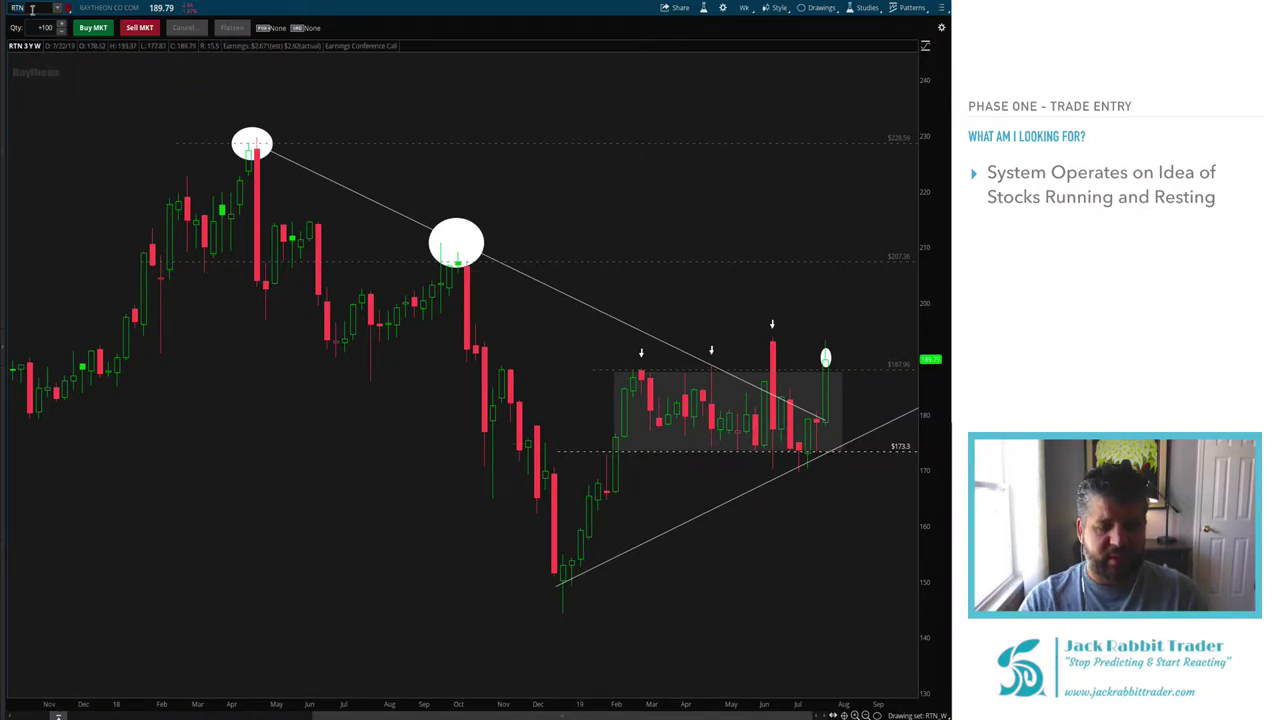
pyautogui.press('Return')
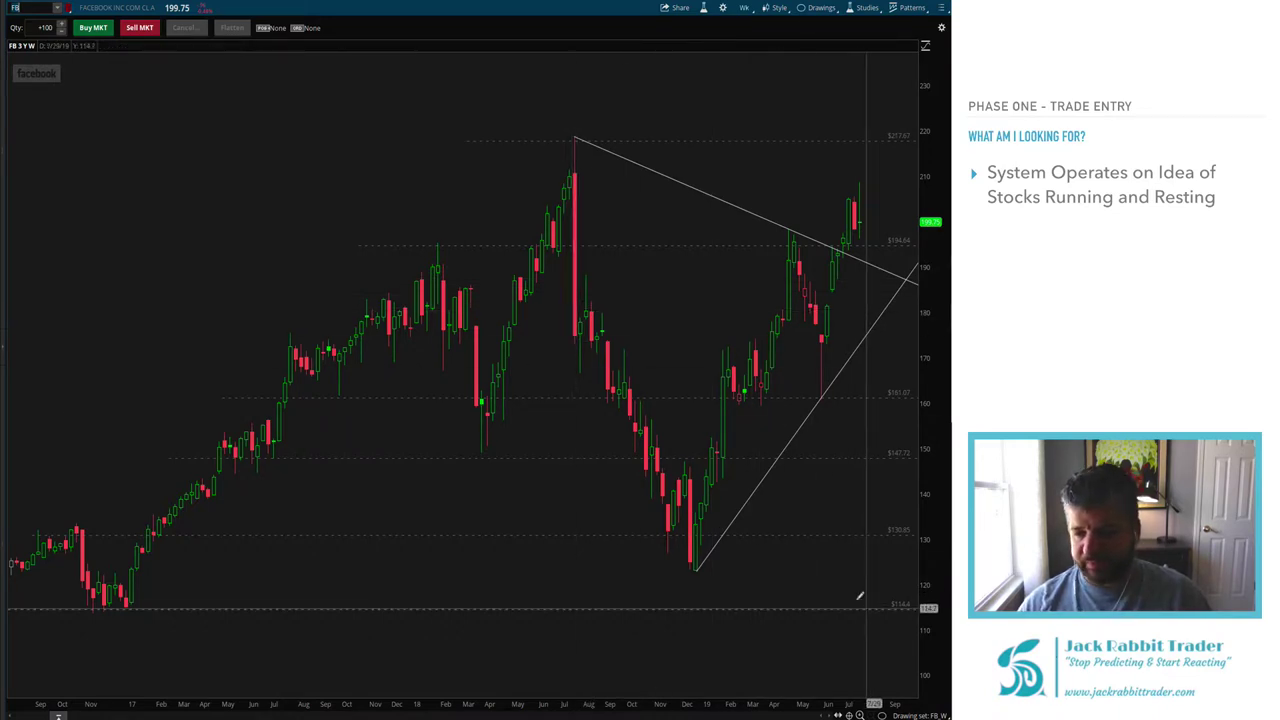
pyautogui.moveTo(511, 401); pyautogui.dragTo(820, 430)
pyautogui.click(820, 430)
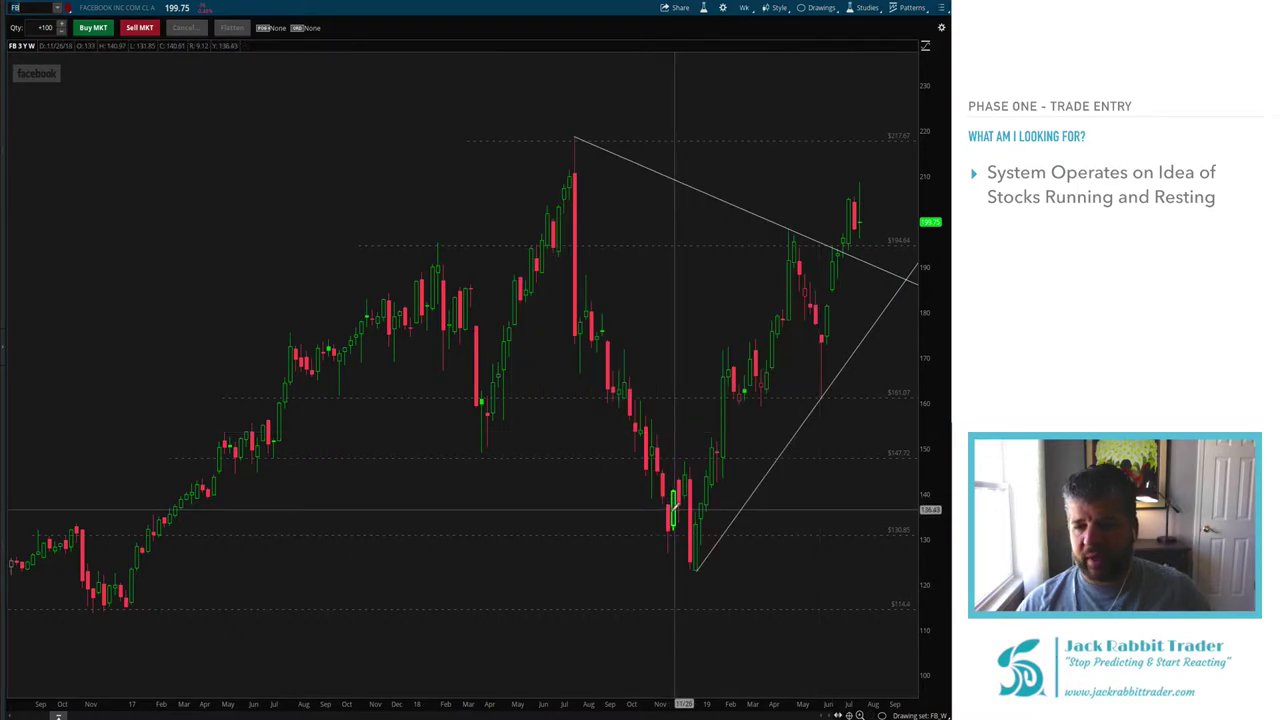
pyautogui.moveTo(572, 458); pyautogui.dragTo(908, 462)
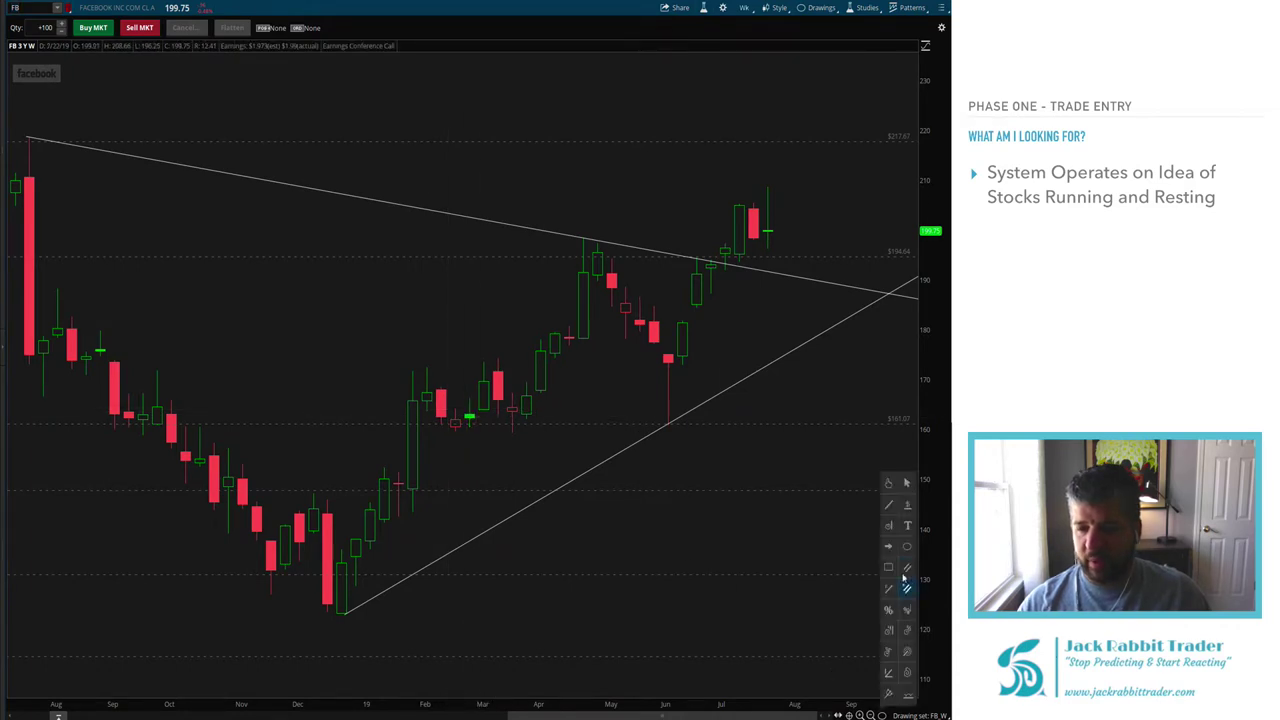
pyautogui.moveTo(400, 367); pyautogui.dragTo(554, 408)
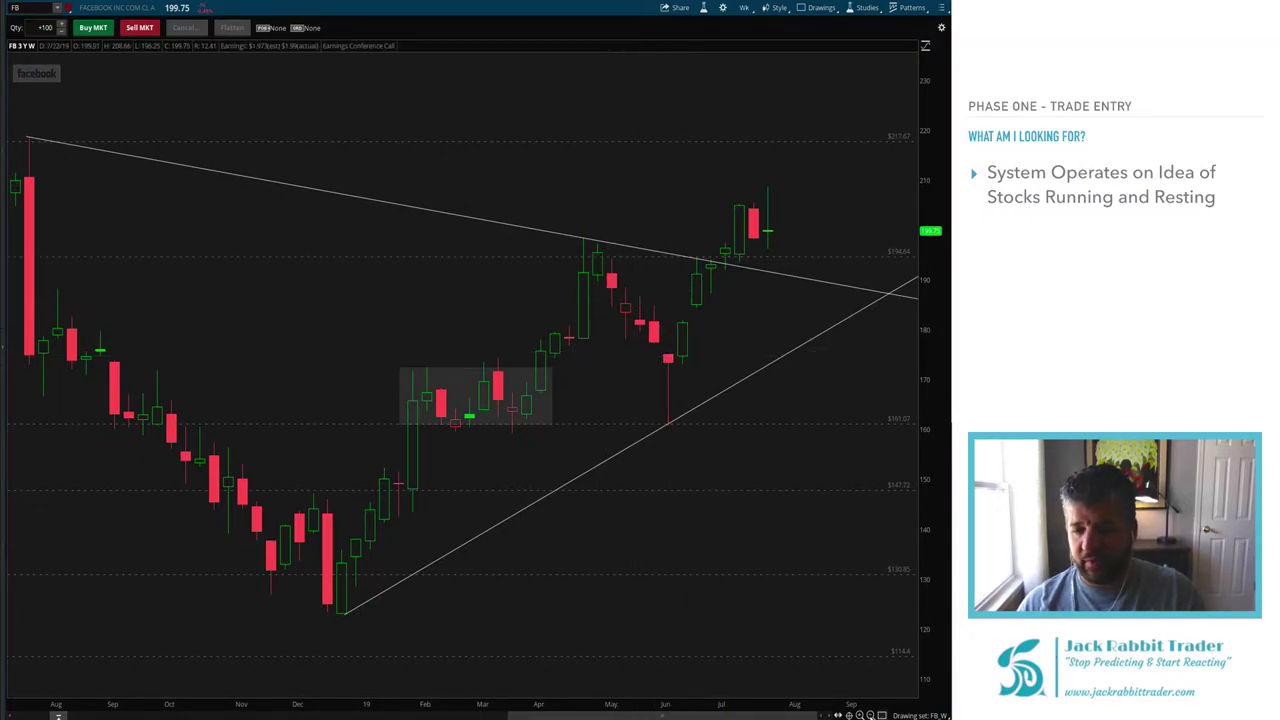
# - Mark the early-June 2019 rebound candle on the FB chart with an ellipse
pyautogui.moveTo(882, 712)
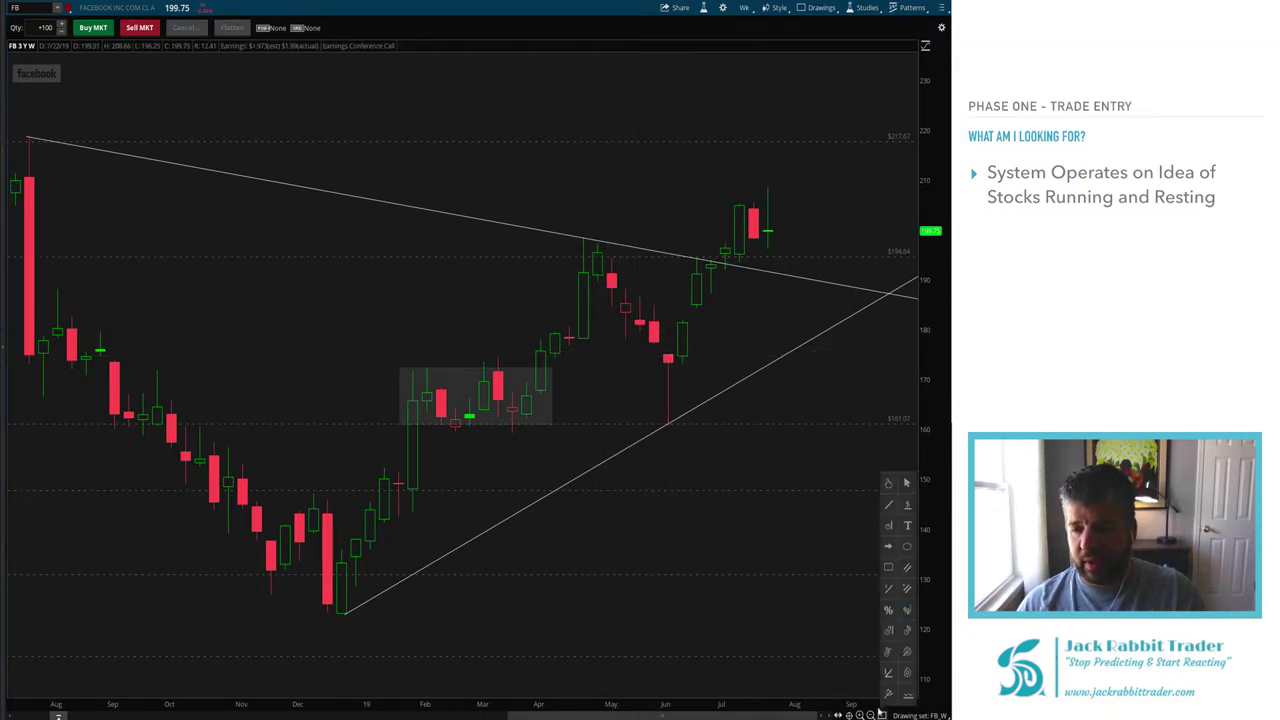
pyautogui.click(683, 325)
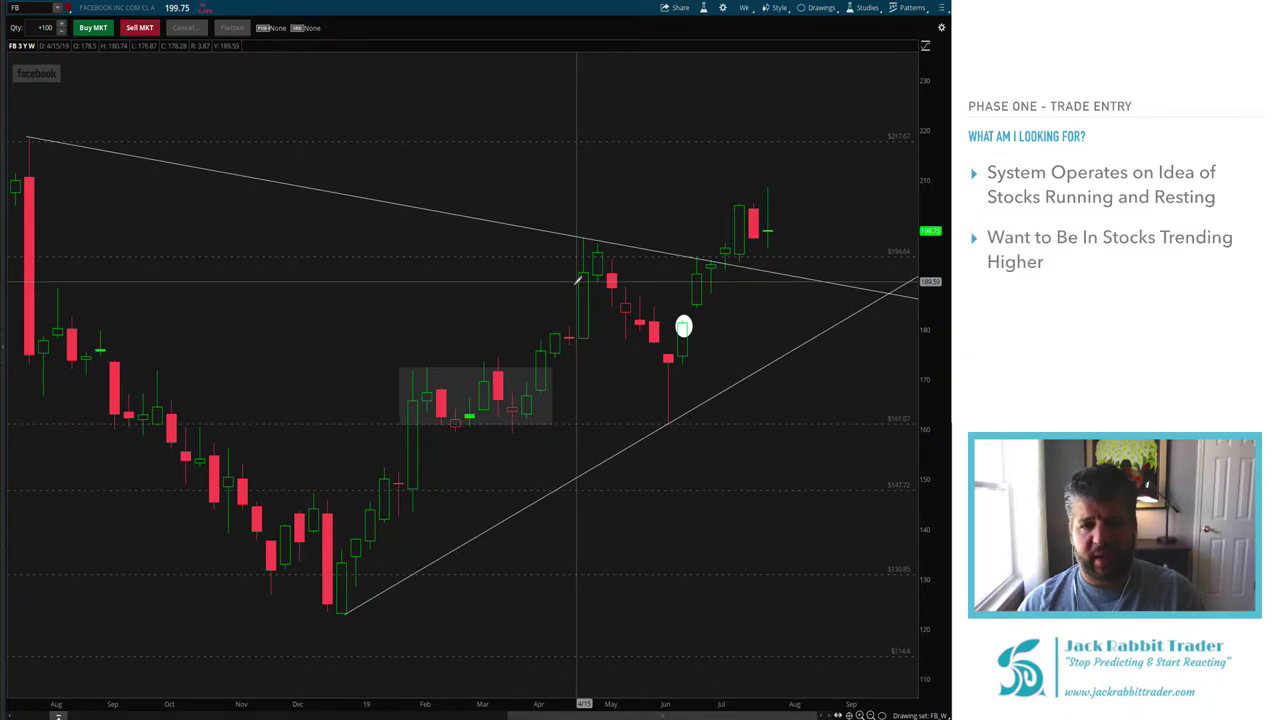
# - Switch the chart to RTN to review its consolidation and breakout markings
pyautogui.scroll(-3, 460, 380)
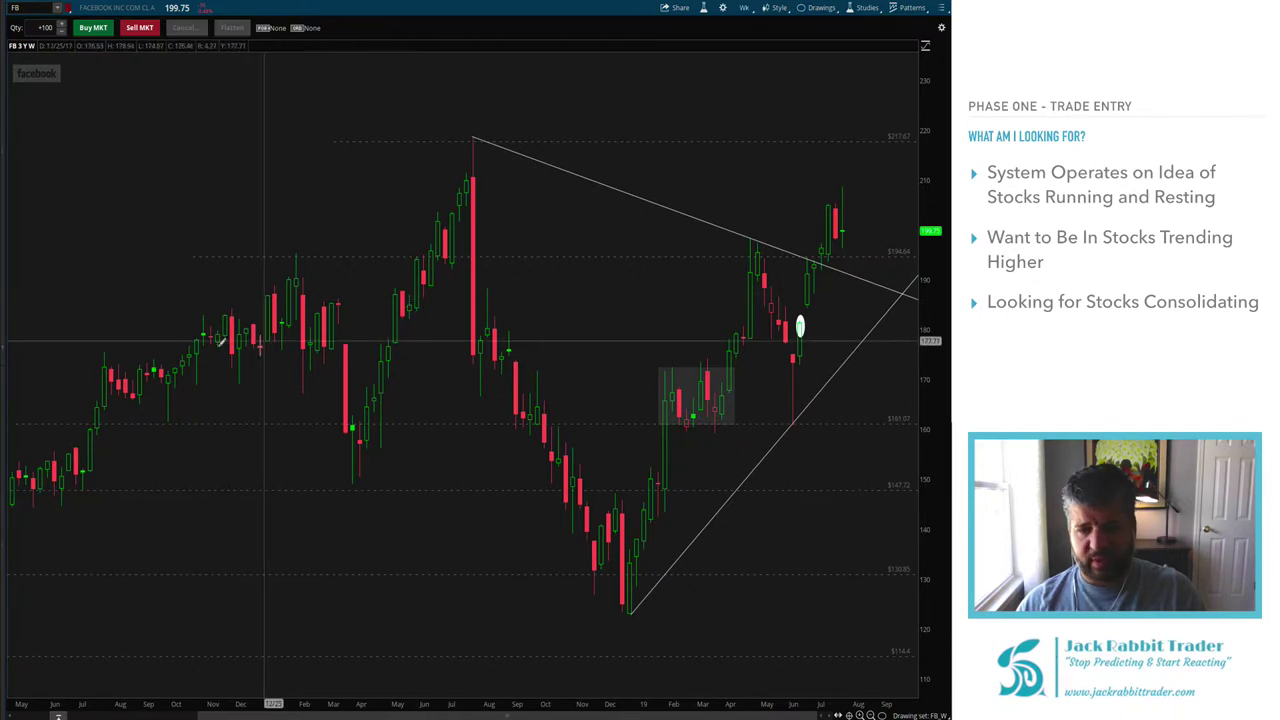
pyautogui.click(25, 7)
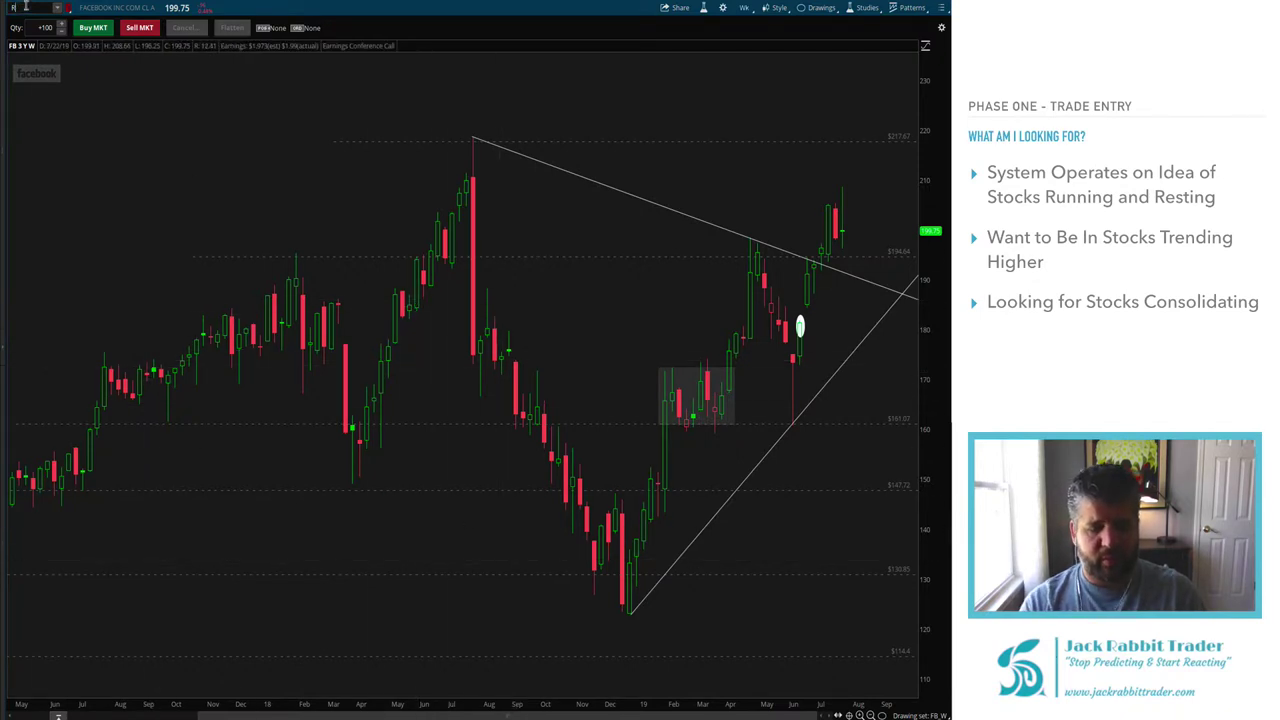
pyautogui.write('RTN')
pyautogui.press('Return')
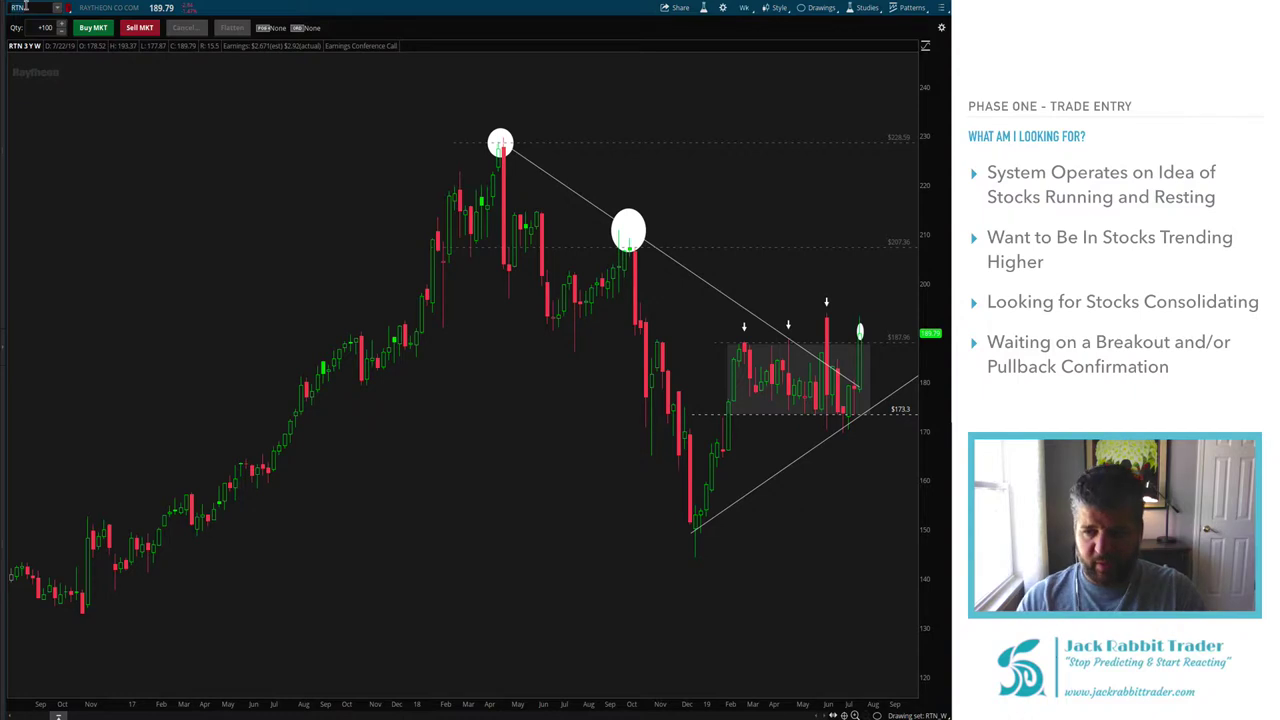
# - Return the chart to FB to review its consolidation and trendlines
pyautogui.write('F')
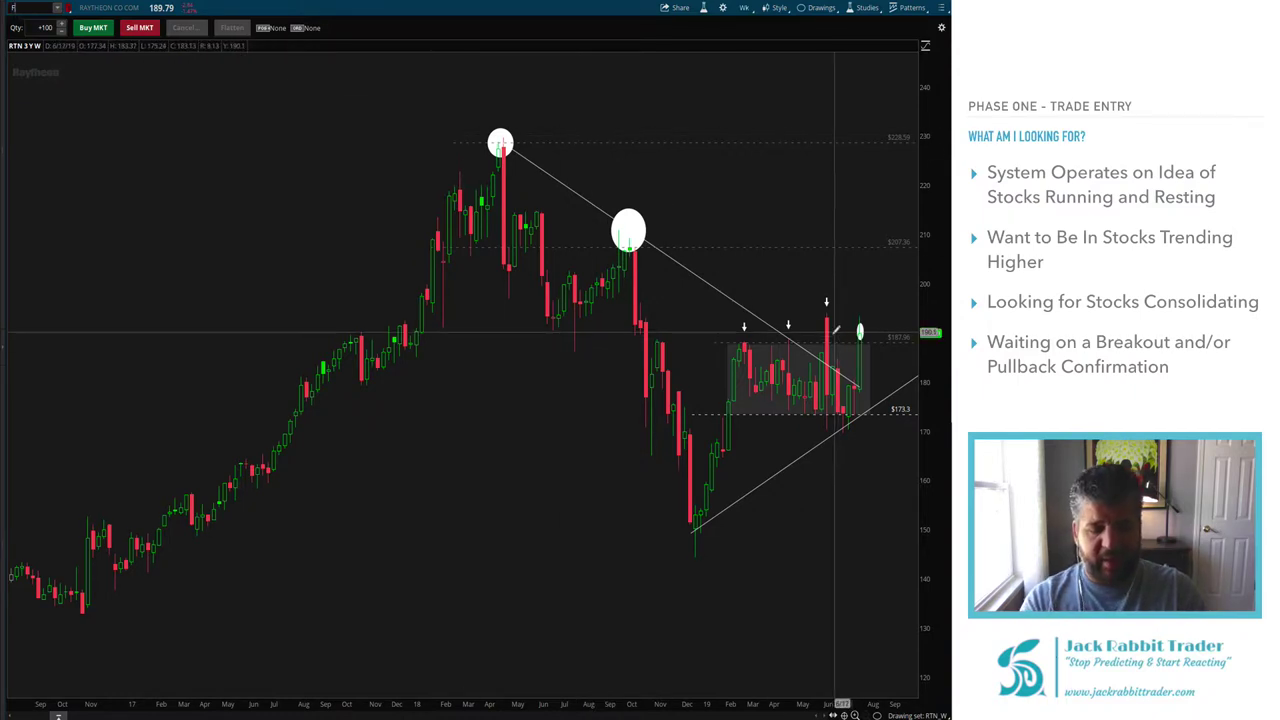
pyautogui.write('B')
pyautogui.press('Return')
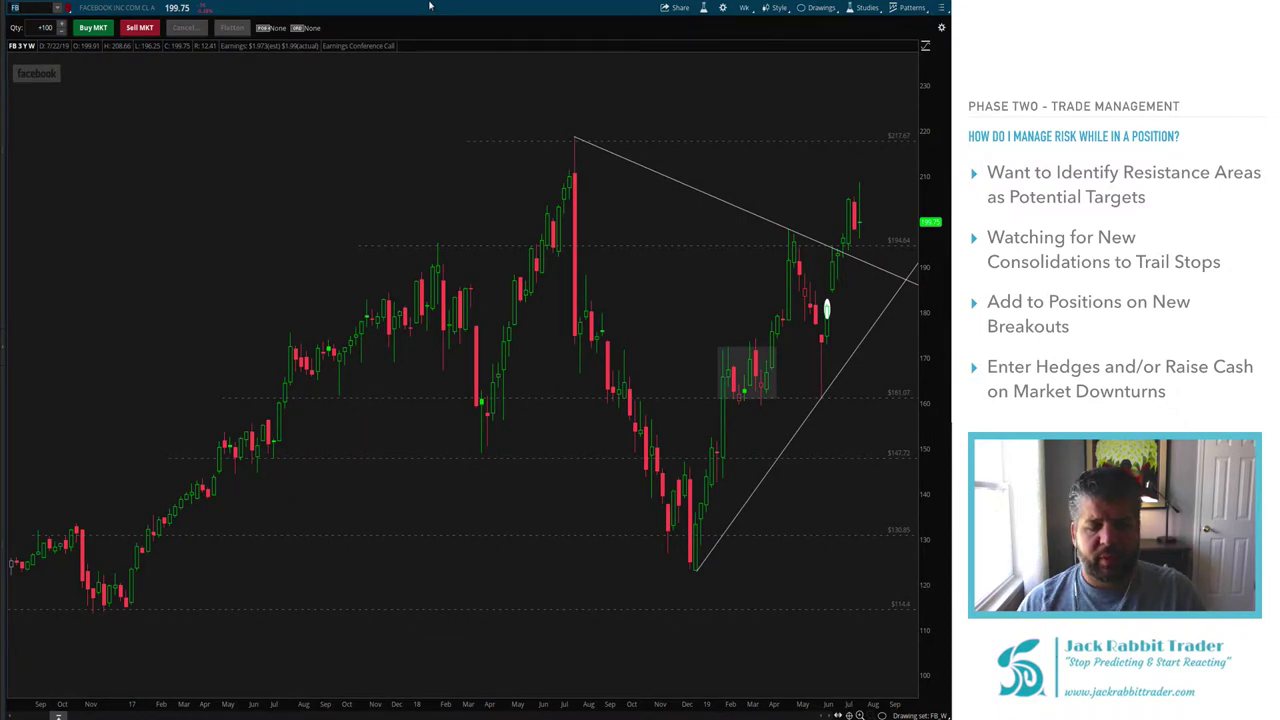
# - Bring RTN back up and review both its daily chart and its weekly chart
pyautogui.write('RTN')
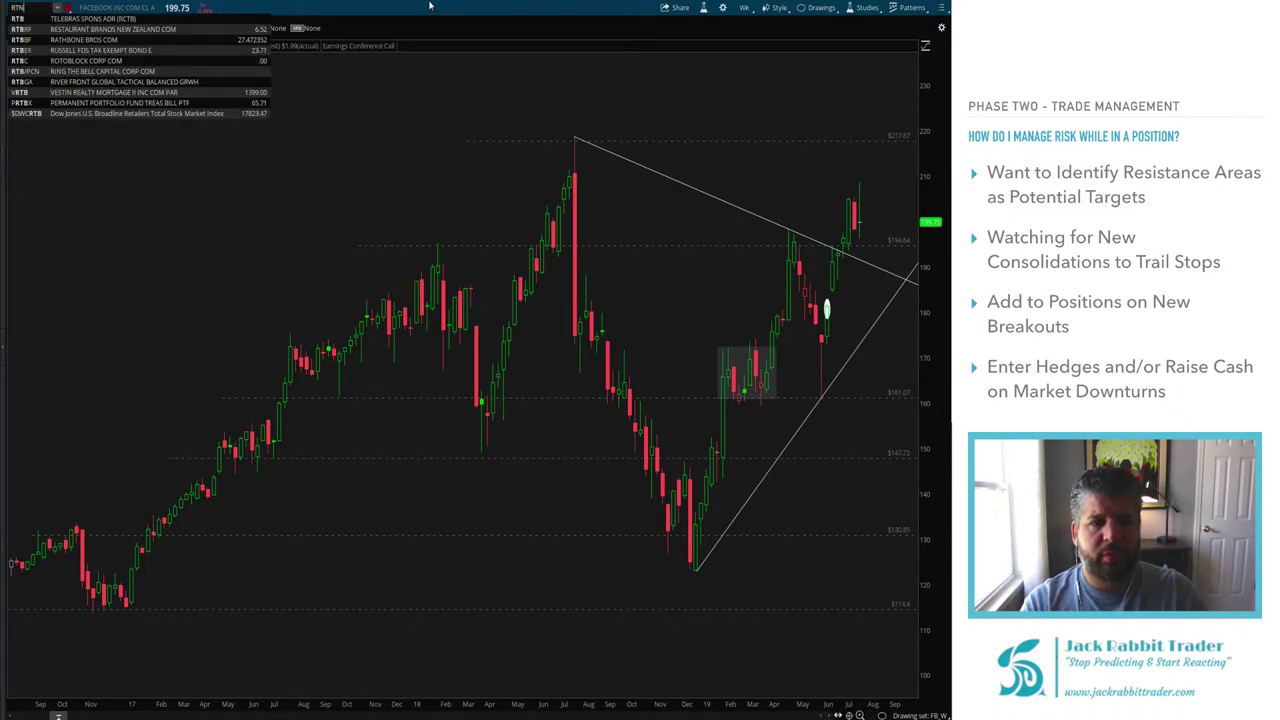
pyautogui.press('Return')
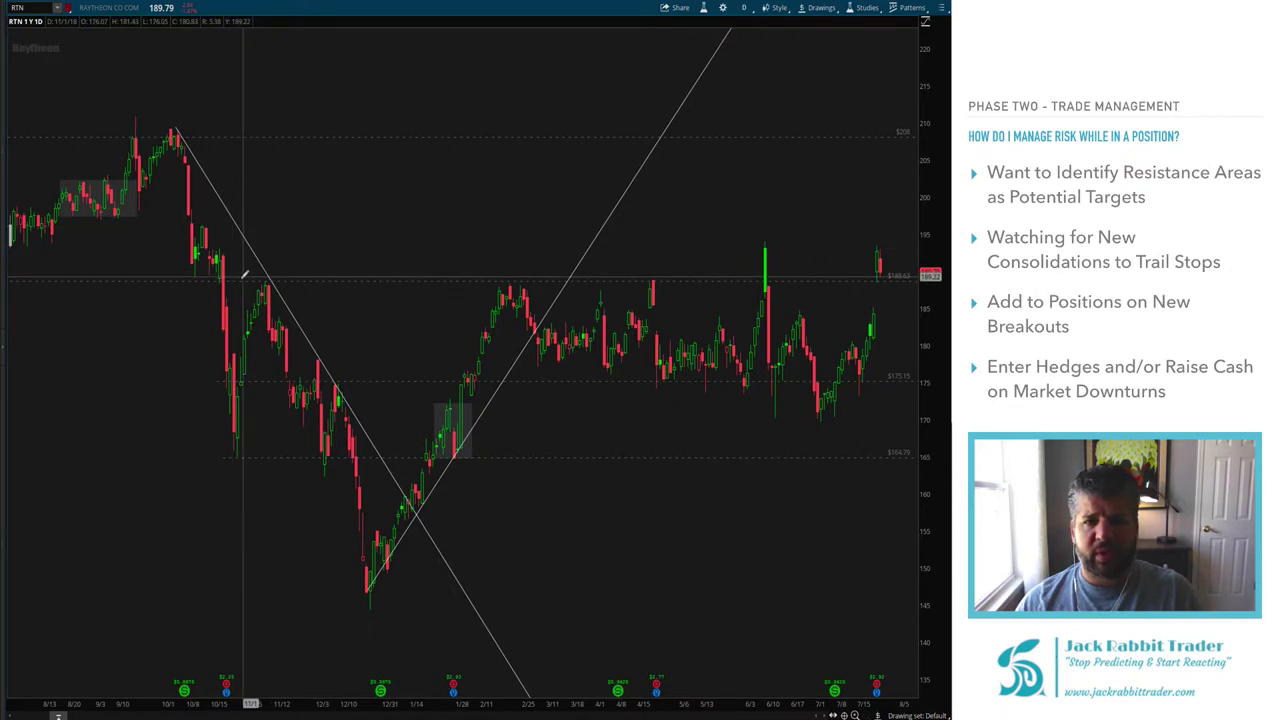
pyautogui.click(890, 8)
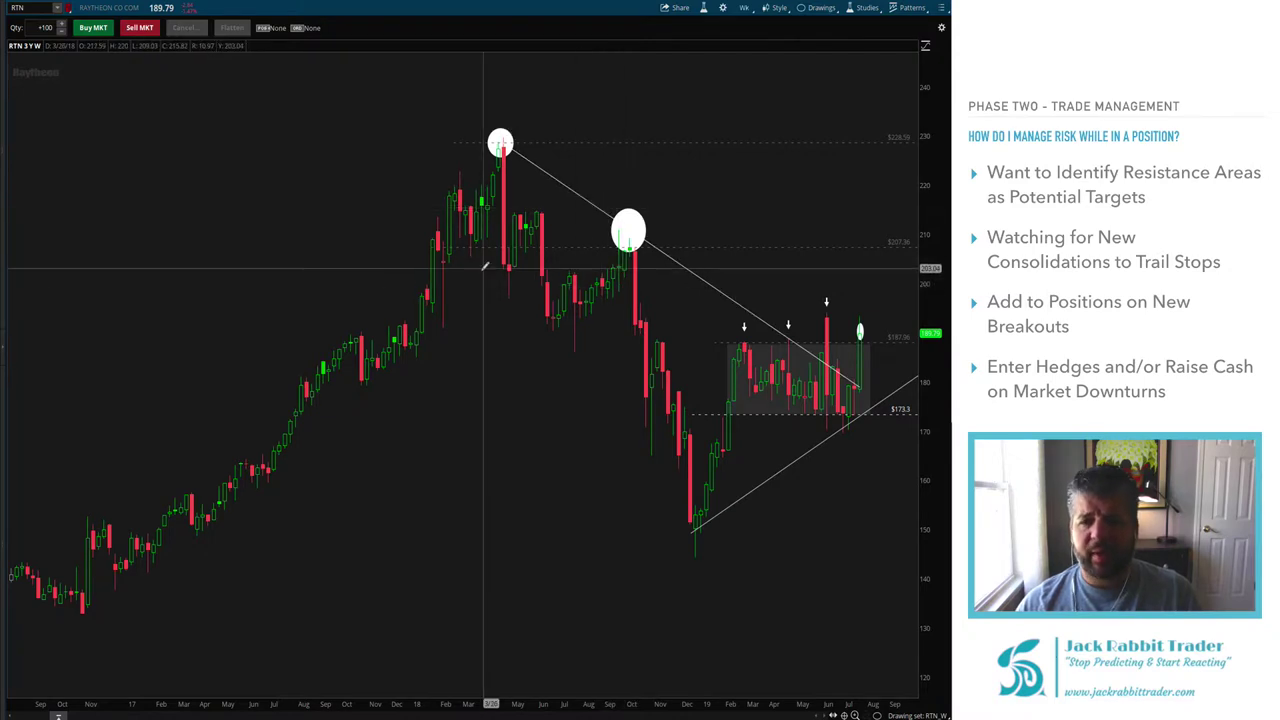
# - Remove the two ellipses from the descending swing highs on the weekly RTN chart
pyautogui.rightClick(631, 223)
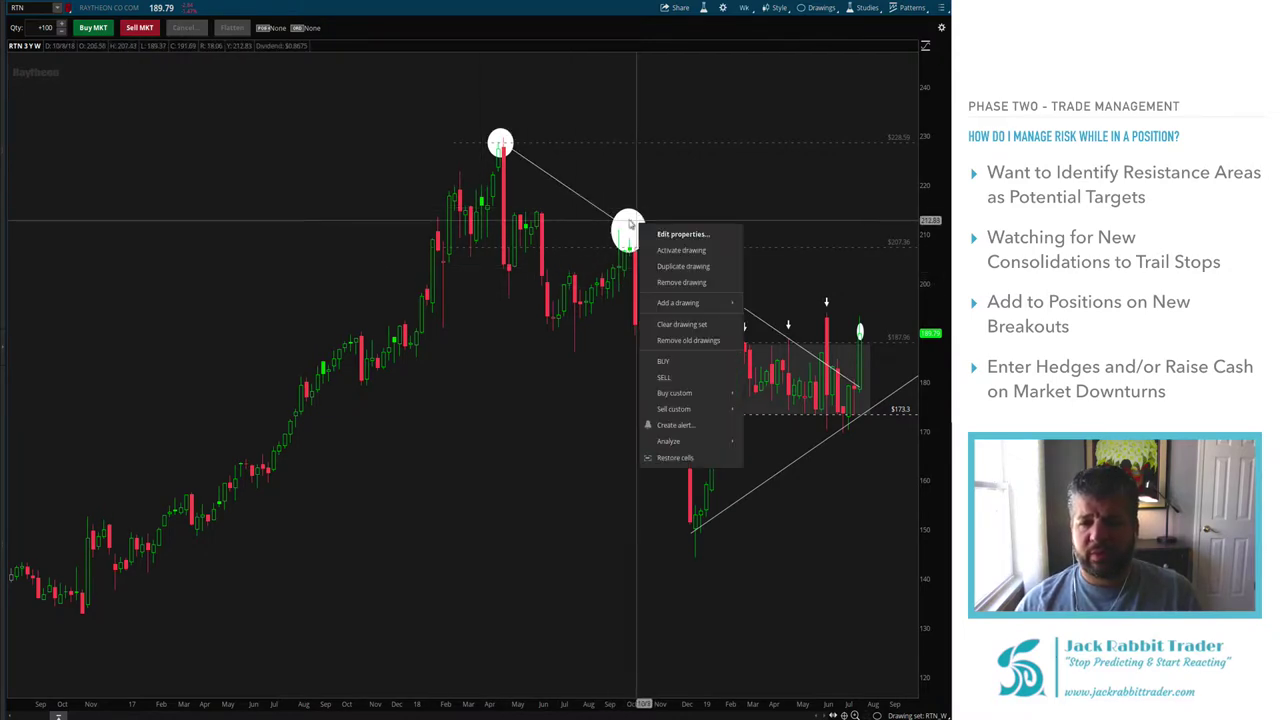
pyautogui.click(681, 282)
pyautogui.rightClick(500, 142)
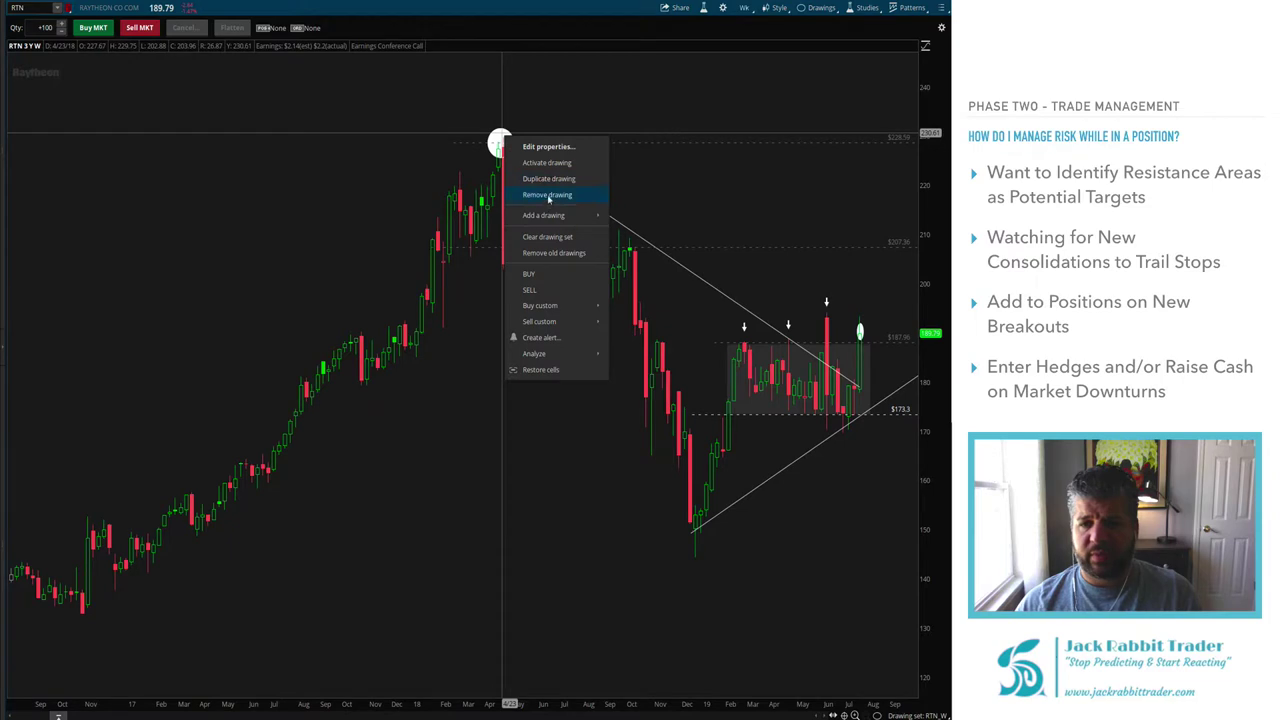
pyautogui.click(547, 194)
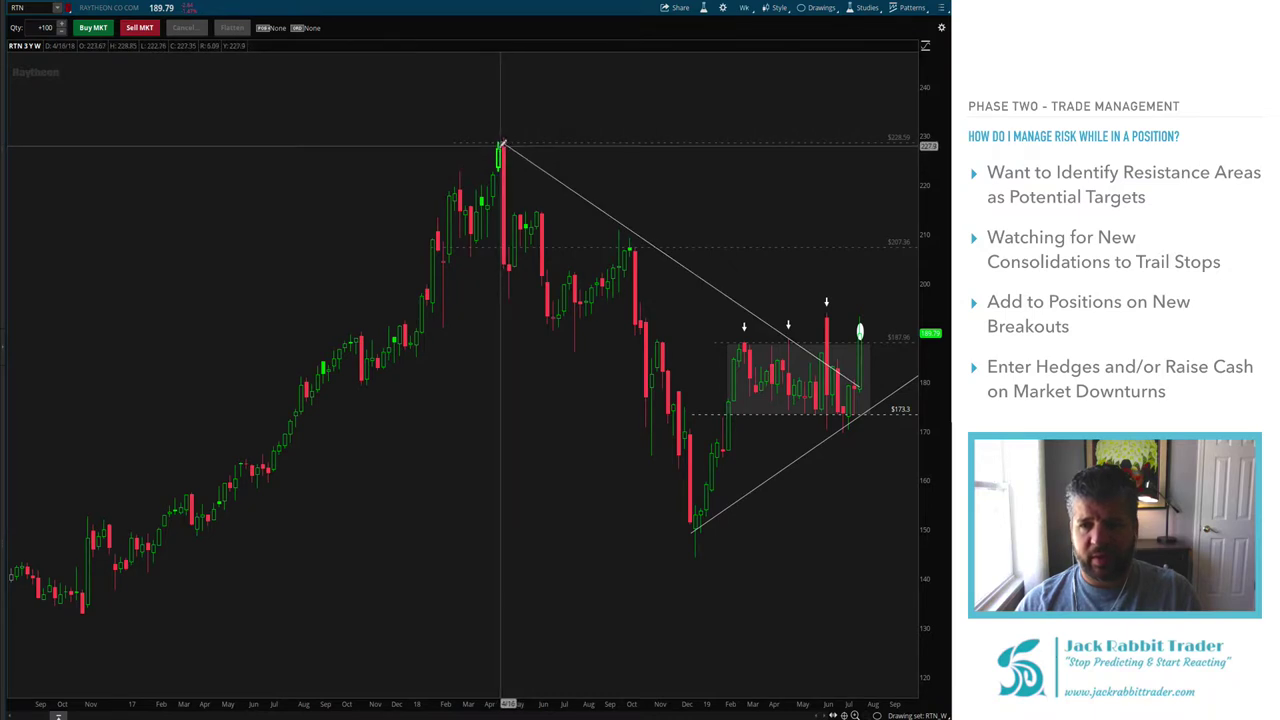
pyautogui.moveTo(508, 145)
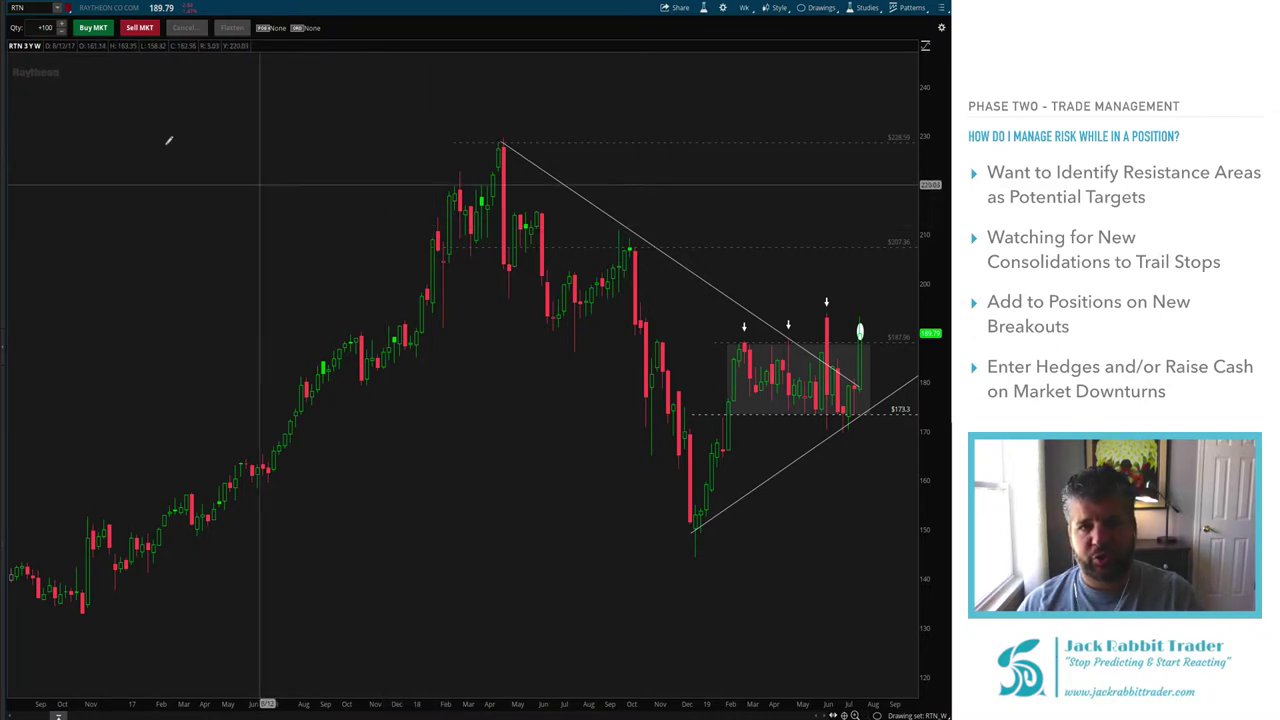
# - Load the DRI chart and turn on the display of executed trades
pyautogui.click(34, 8)
pyautogui.write('DRI')
pyautogui.press('Return')
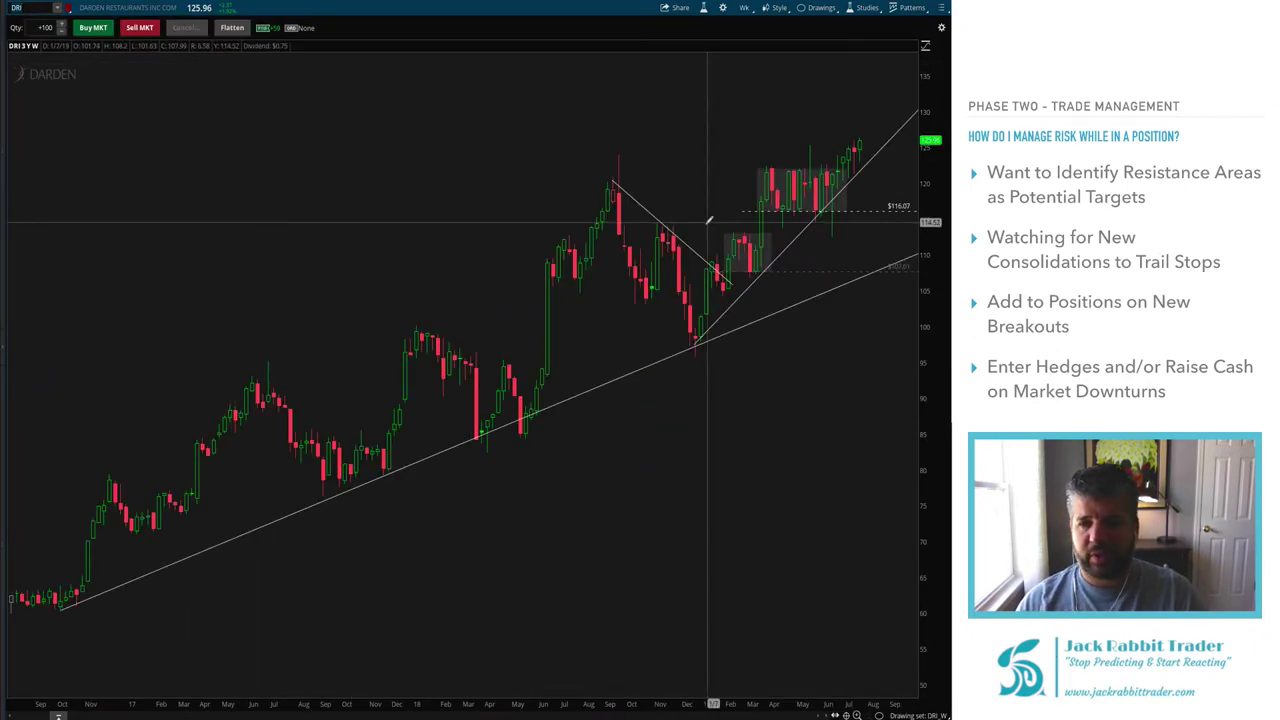
pyautogui.click(775, 8)
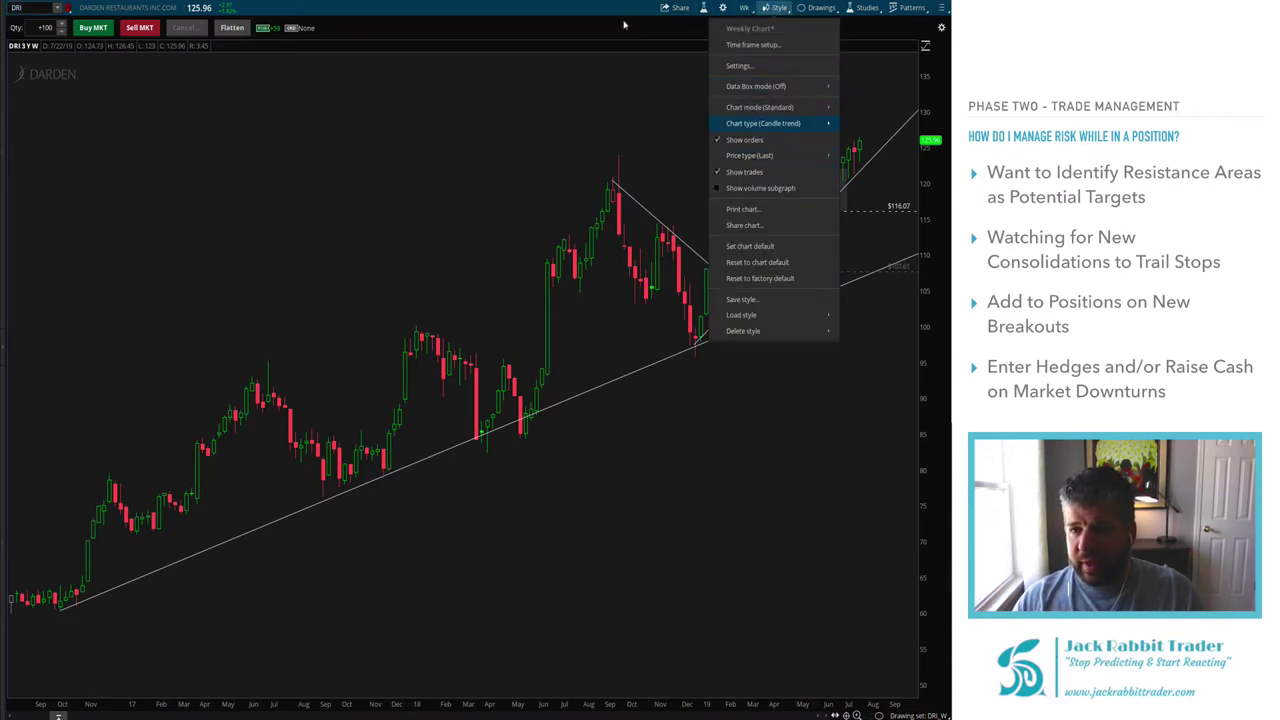
pyautogui.click(592, 8)
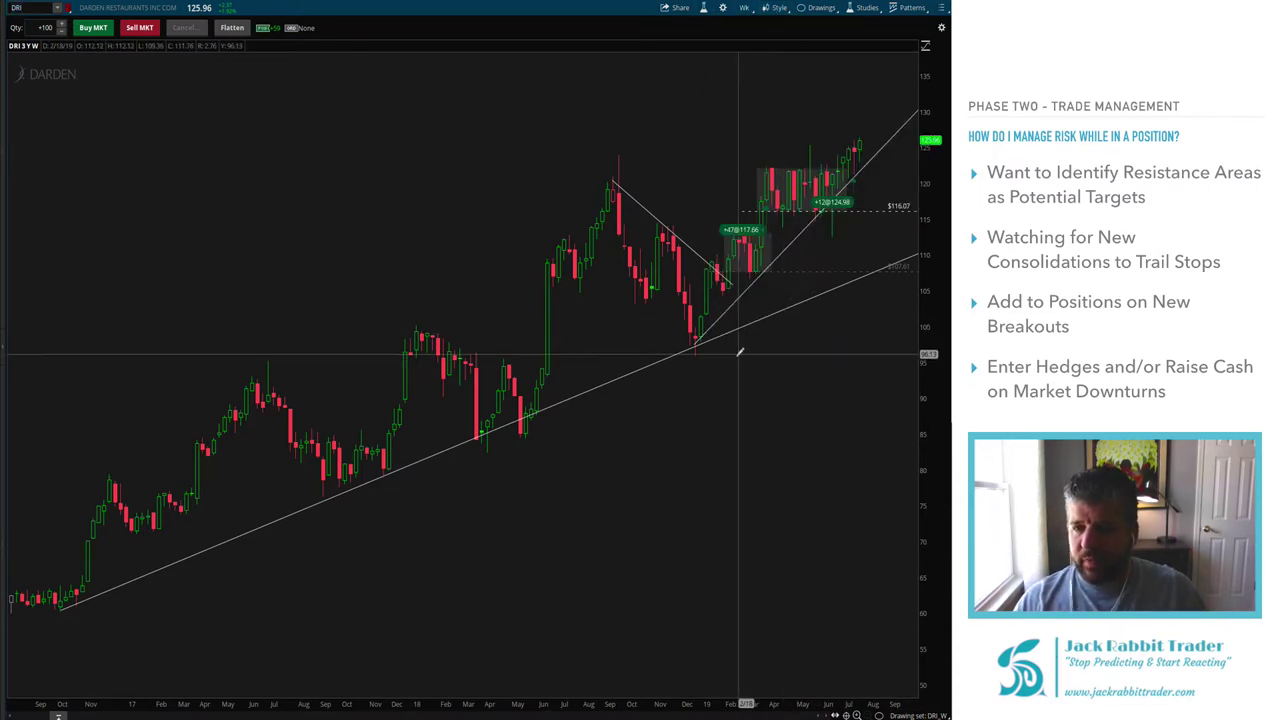
# - Hide the executed trades on the weekly DRI chart and enlarge roughly its last year, covering both consolidation boxes
pyautogui.click(744, 8)
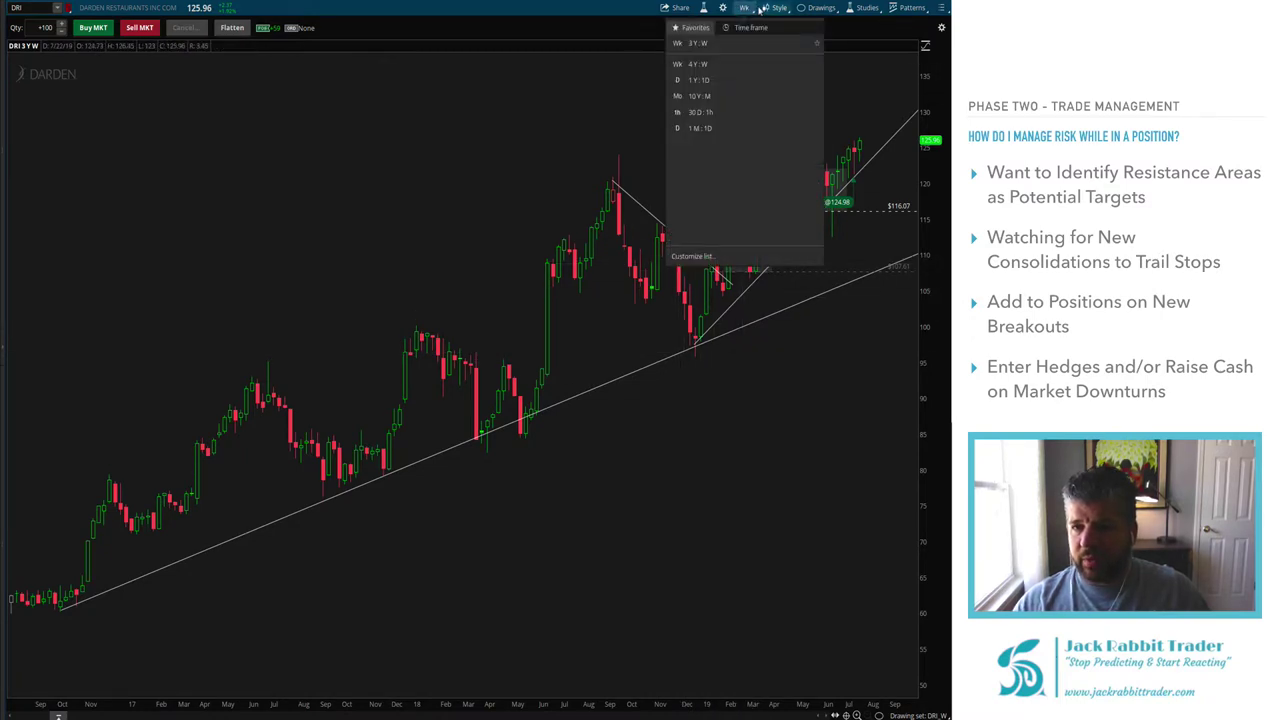
pyautogui.click(766, 8)
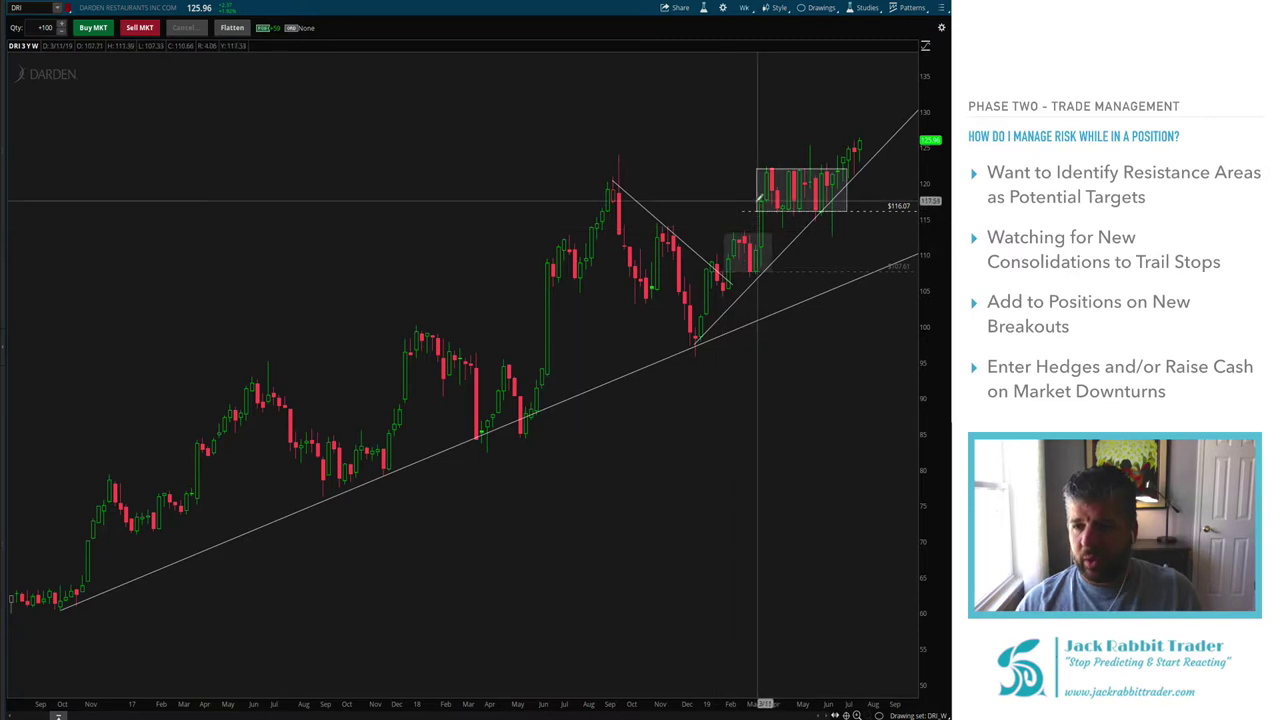
pyautogui.moveTo(571, 300); pyautogui.dragTo(843, 300)
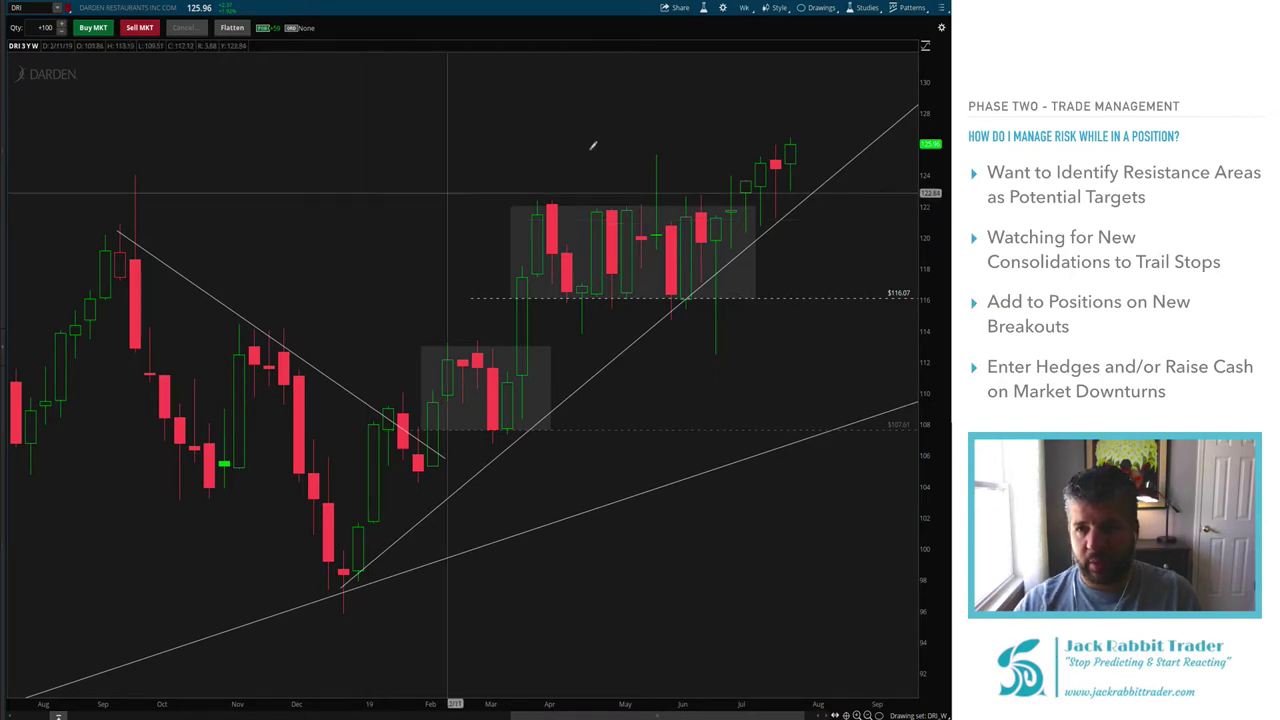
# - Show the executed trades on the weekly DRI chart again and examine the initial entry and the add-on against the consolidations and trendlines
pyautogui.click(750, 8)
pyautogui.click(770, 8)
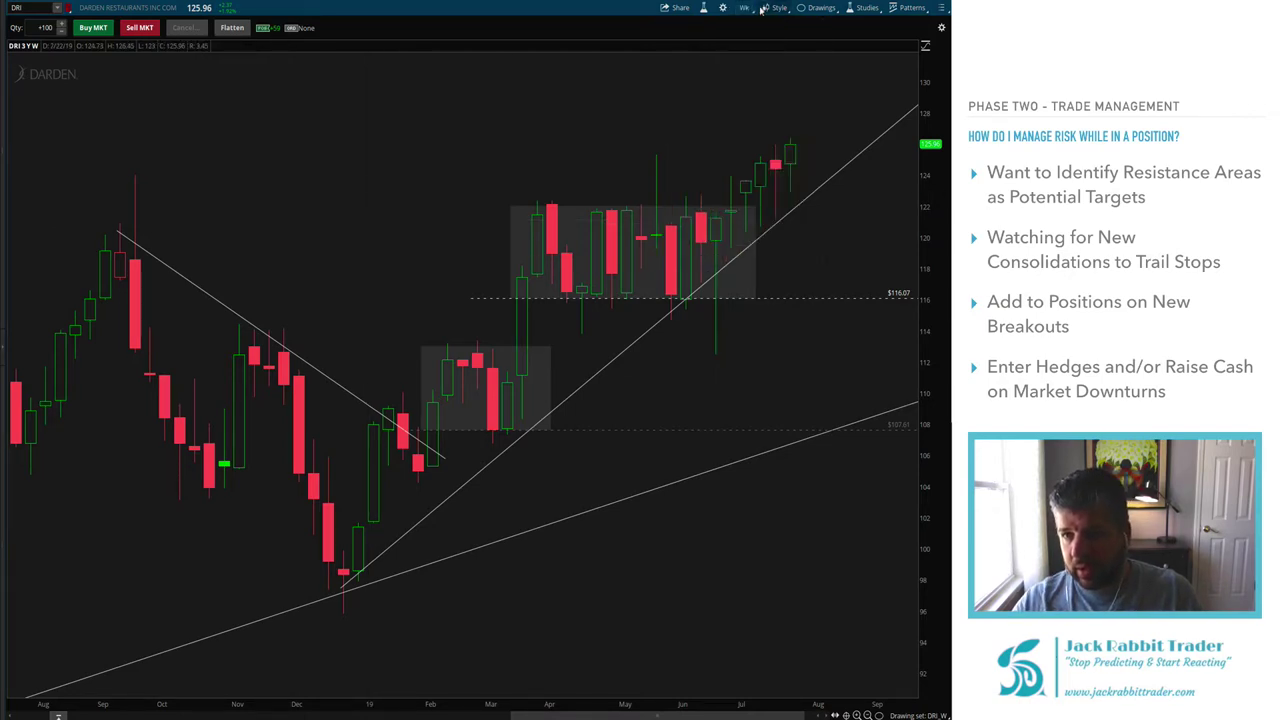
pyautogui.click(770, 8)
pyautogui.click(608, 32)
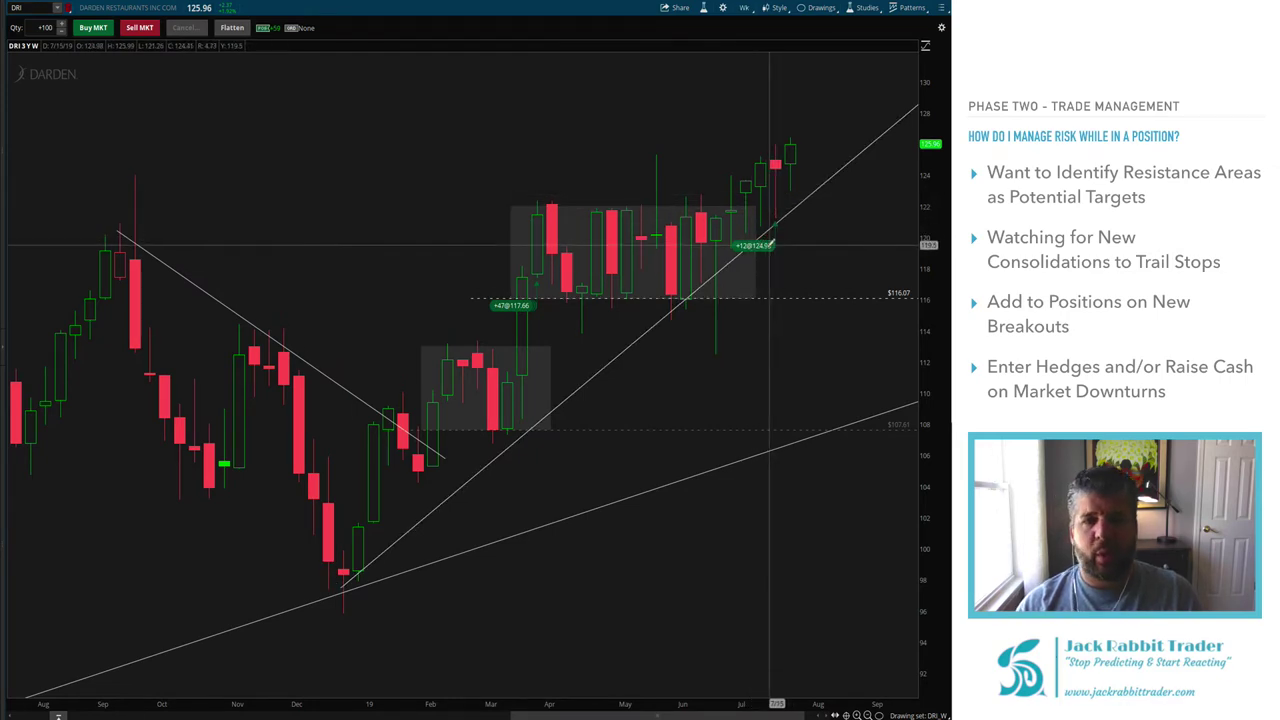
pyautogui.moveTo(770, 245)
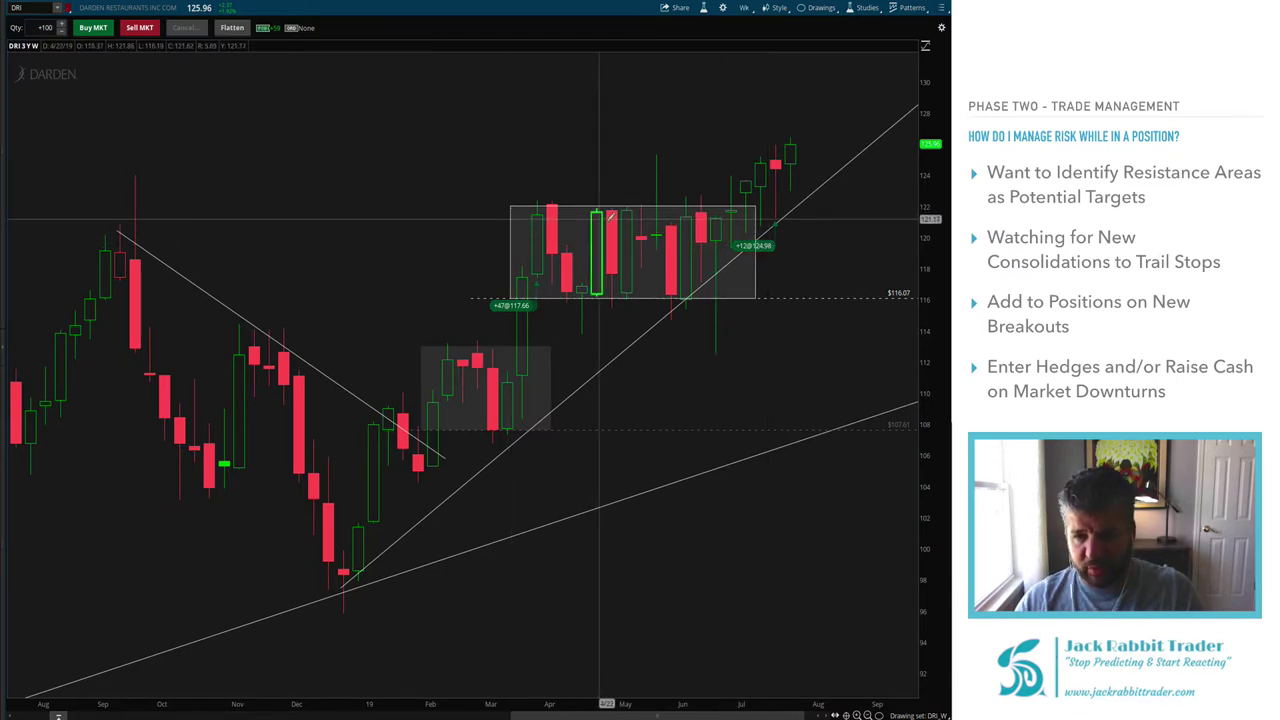
pyautogui.moveTo(692, 218)
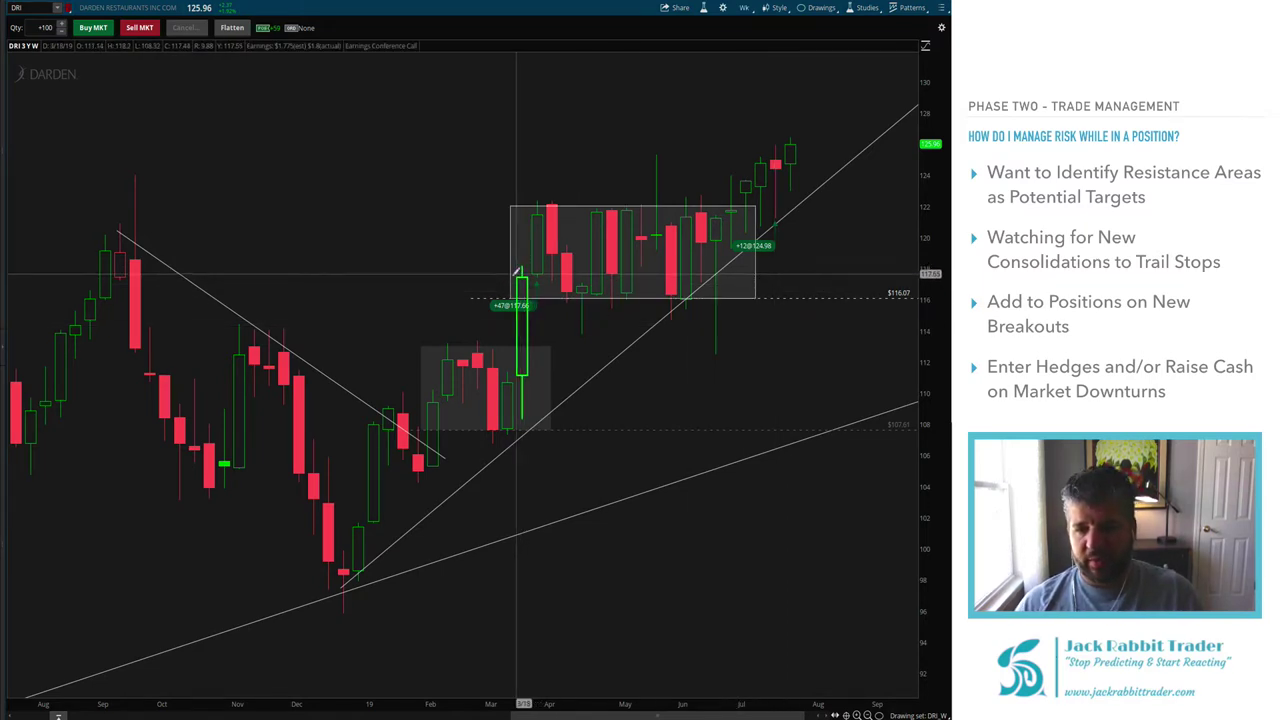
pyautogui.moveTo(625, 430)
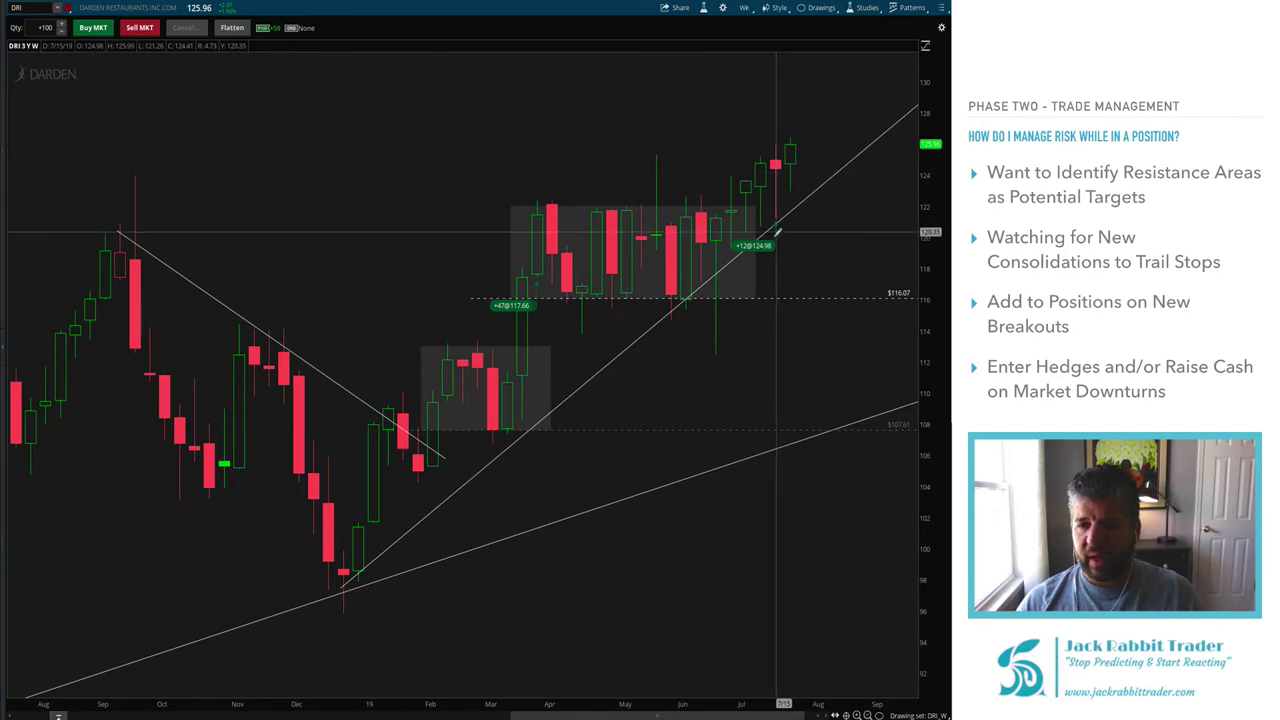
pyautogui.moveTo(789, 296)
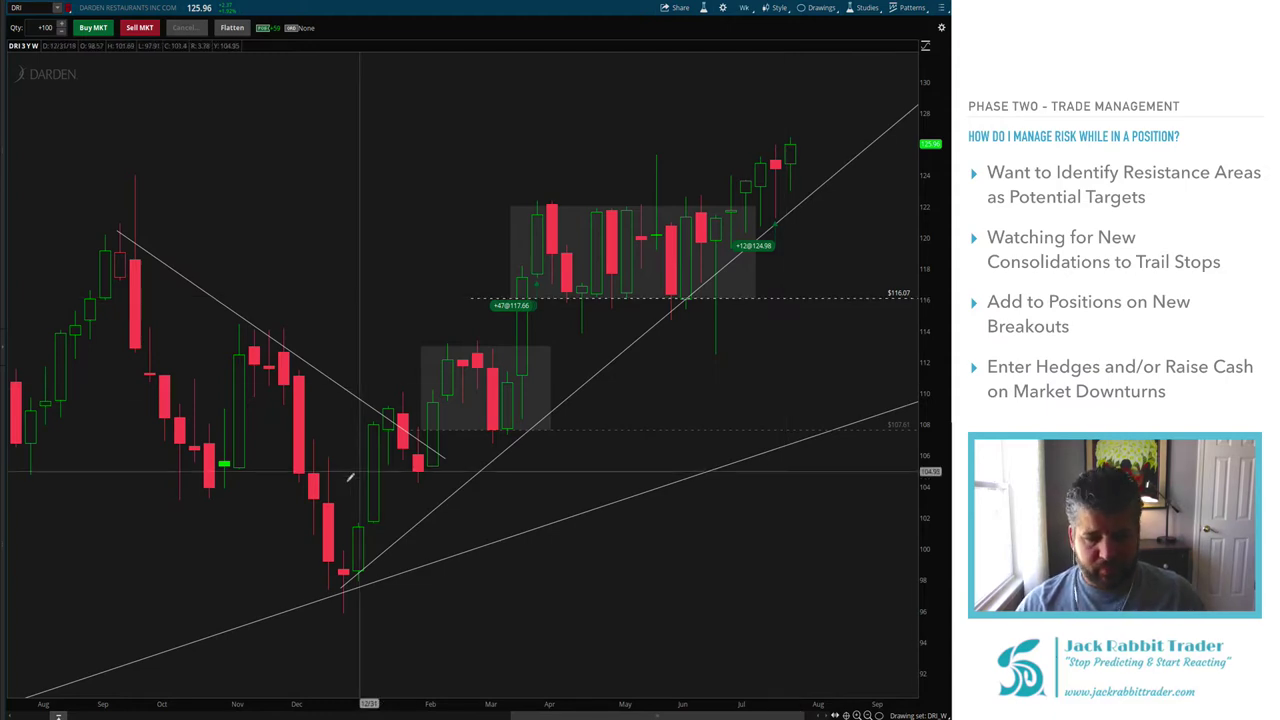
pyautogui.click(858, 715)
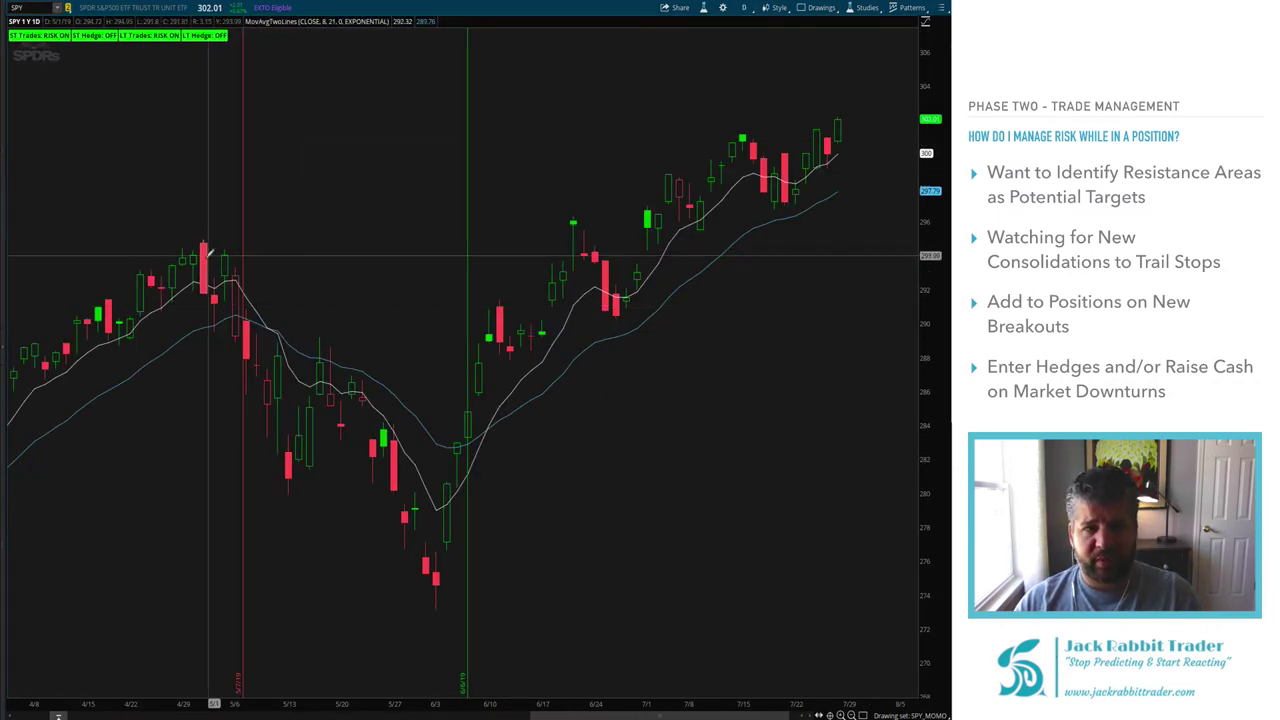
pyautogui.click(30, 7)
pyautogui.write('SBUX')
pyautogui.press('Return')
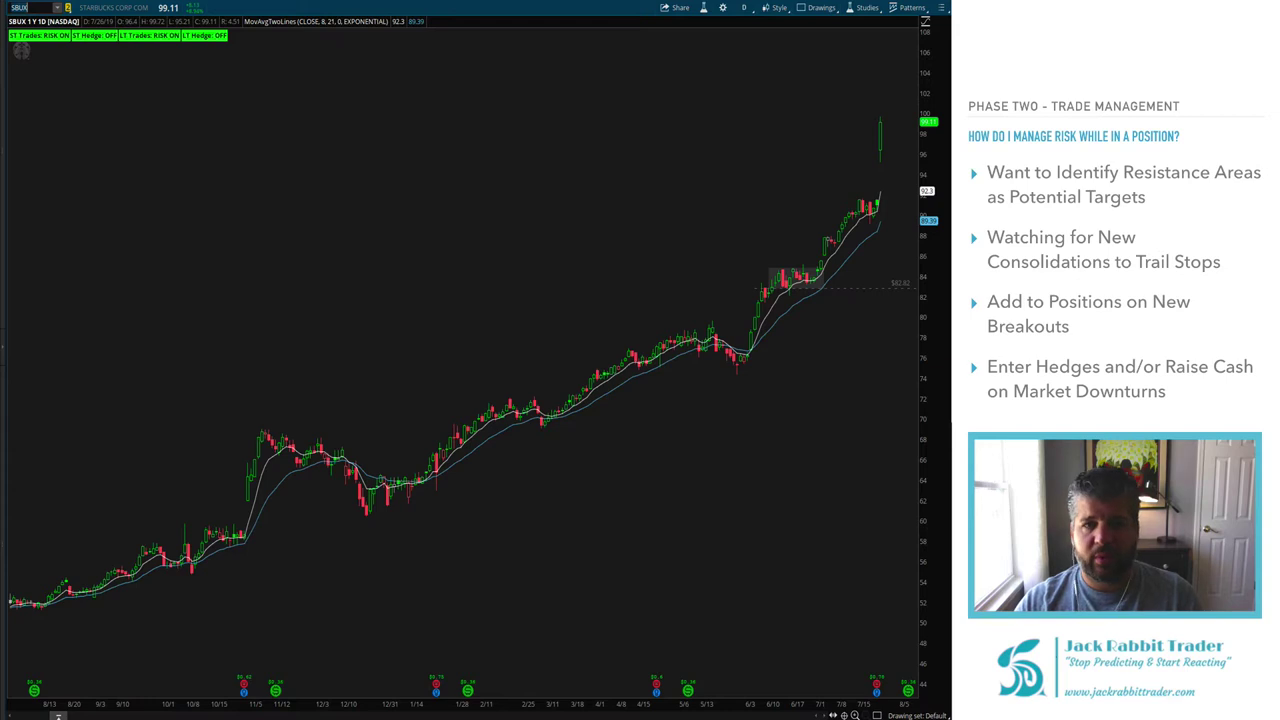
pyautogui.write('SPY')
pyautogui.press('Return')
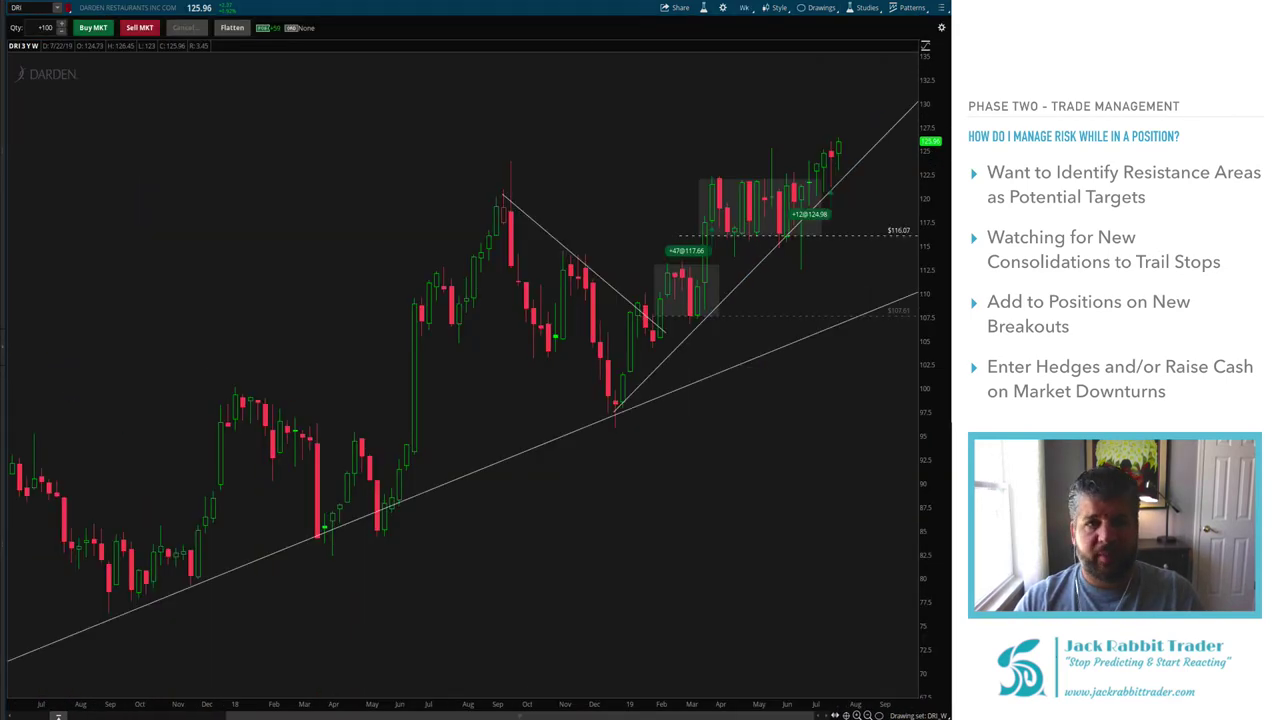
pyautogui.click(20, 7)
pyautogui.write('SPY')
pyautogui.press('Return')
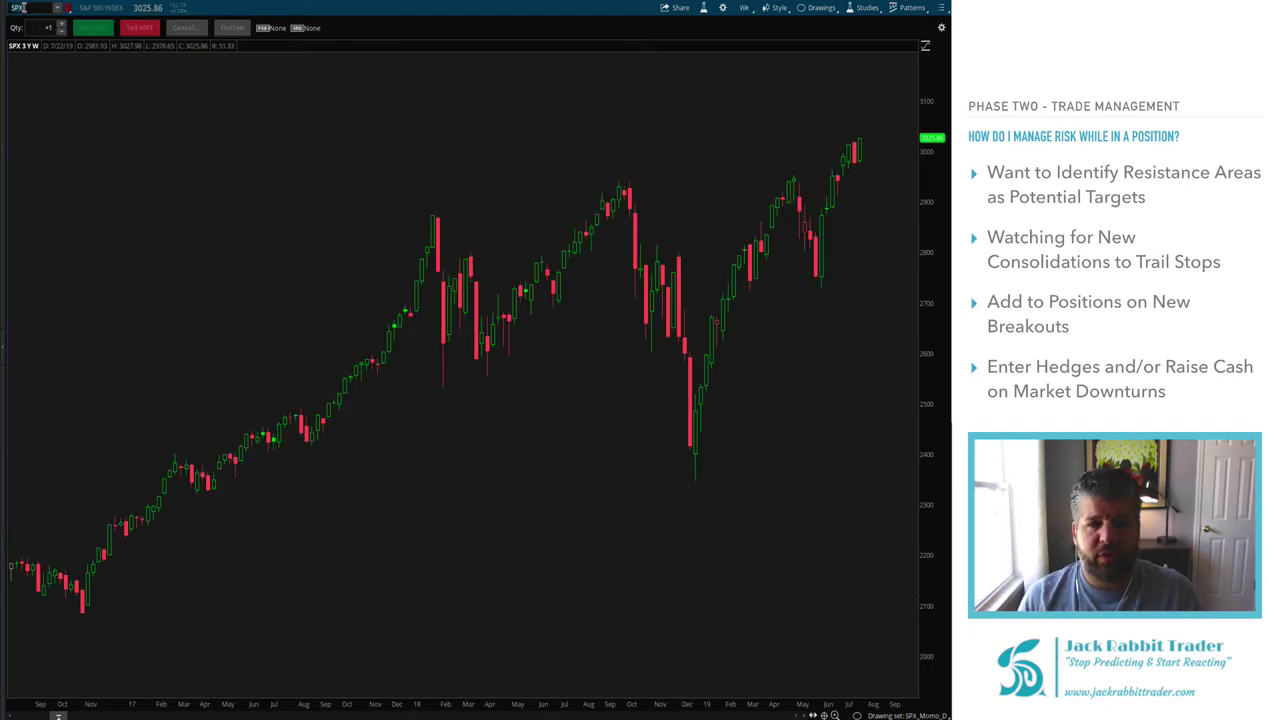
# - Load SBUX in the weekly chart and examine the May to June pullback on the daily SPY chart
pyautogui.click(23, 7)
pyautogui.write('S')
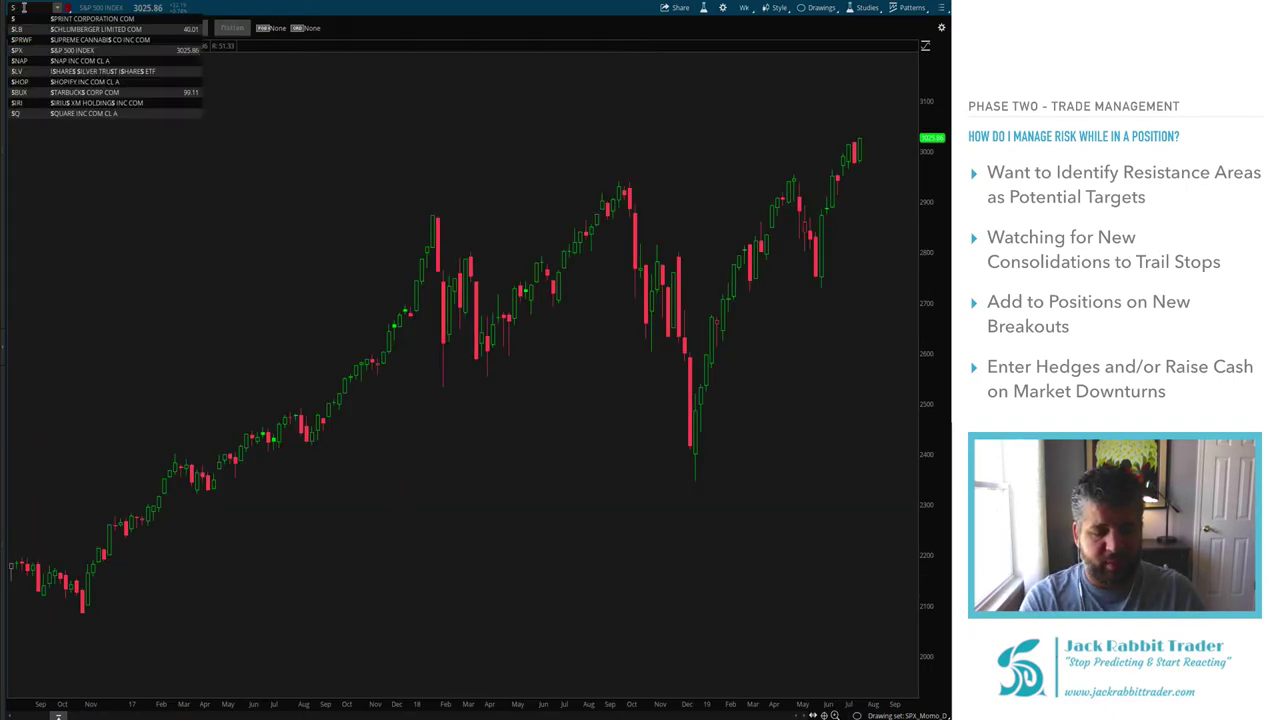
pyautogui.write('BUX')
pyautogui.press('Return')
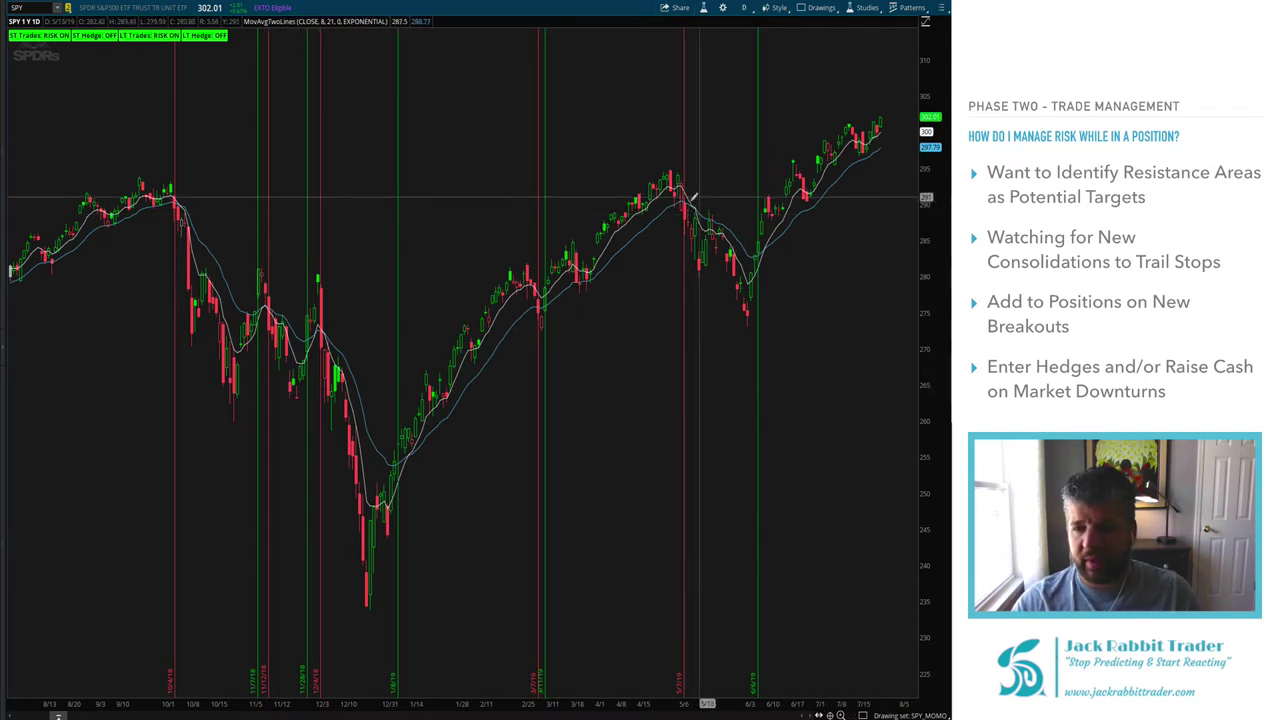
pyautogui.moveTo(658, 225); pyautogui.dragTo(769, 233)
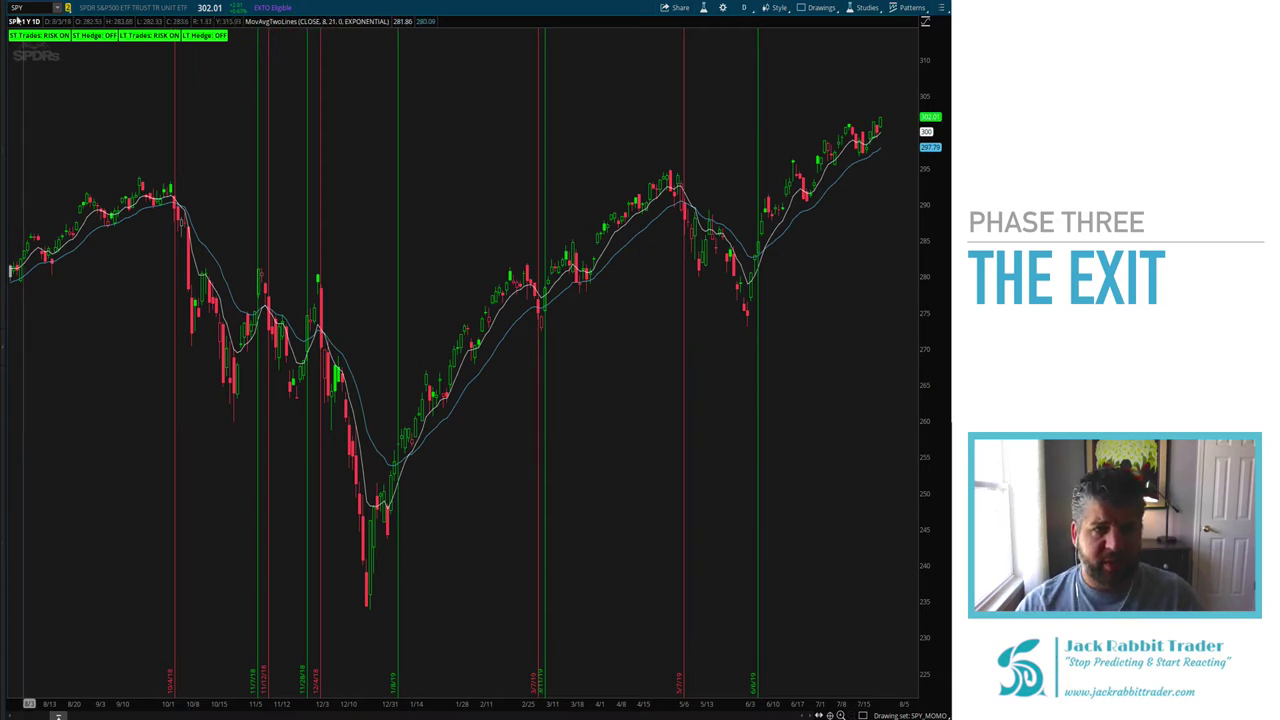
# - Replace SBUX with RTN in the weekly chart to review its price targets
pyautogui.click(18, 7)
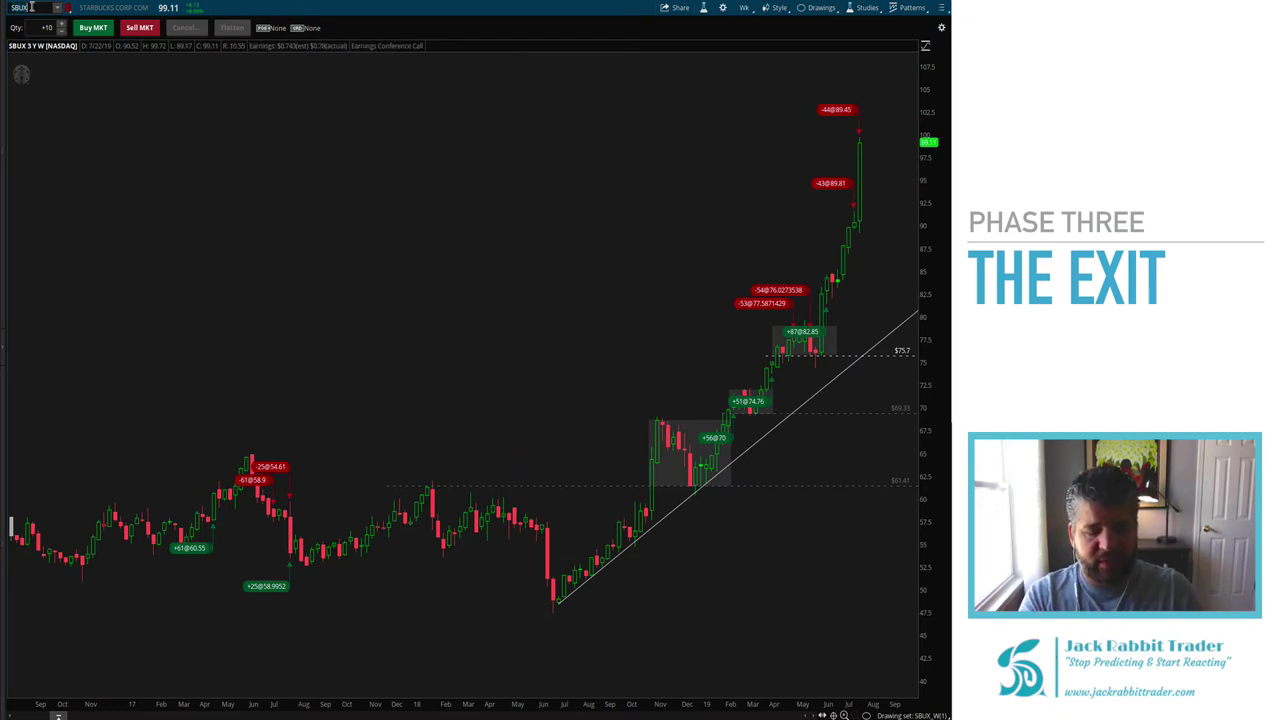
pyautogui.click(31, 7)
pyautogui.write('RTN')
pyautogui.press('Return')
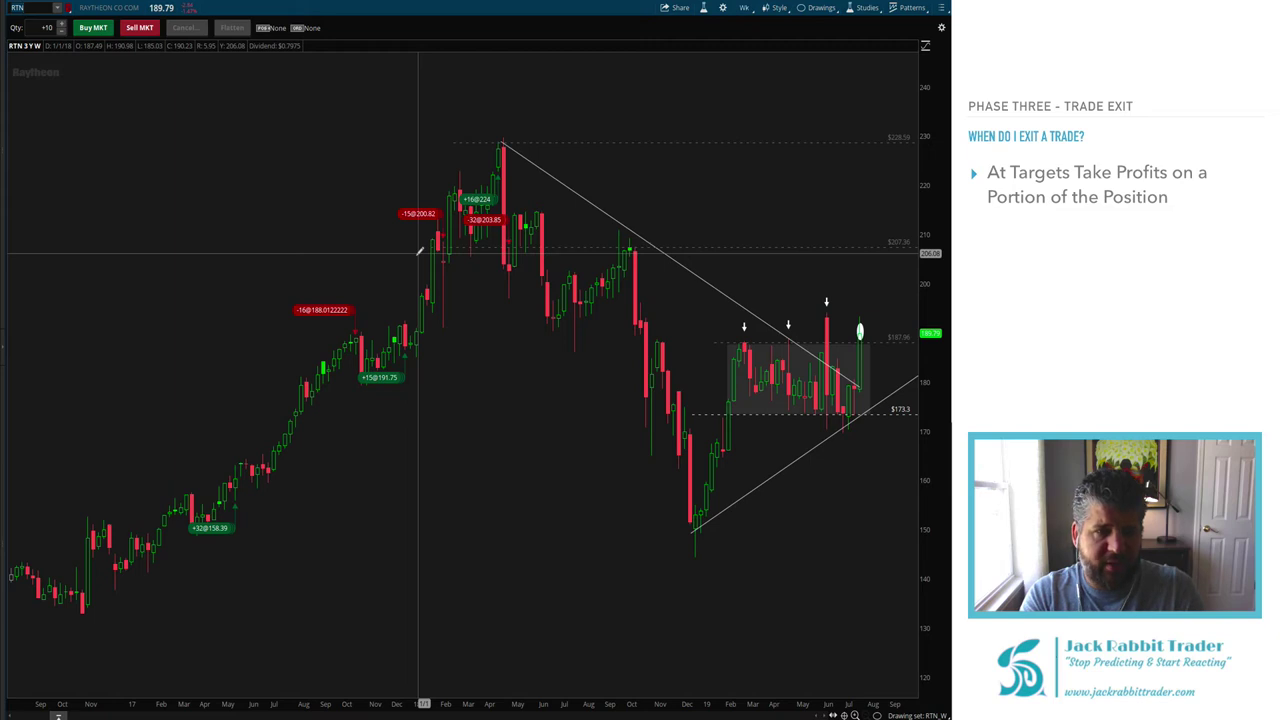
# - Load the weekly TWTR chart and examine its trendline breakout, the partial sale at the first target and the pending limit order
pyautogui.press('BackSpace')
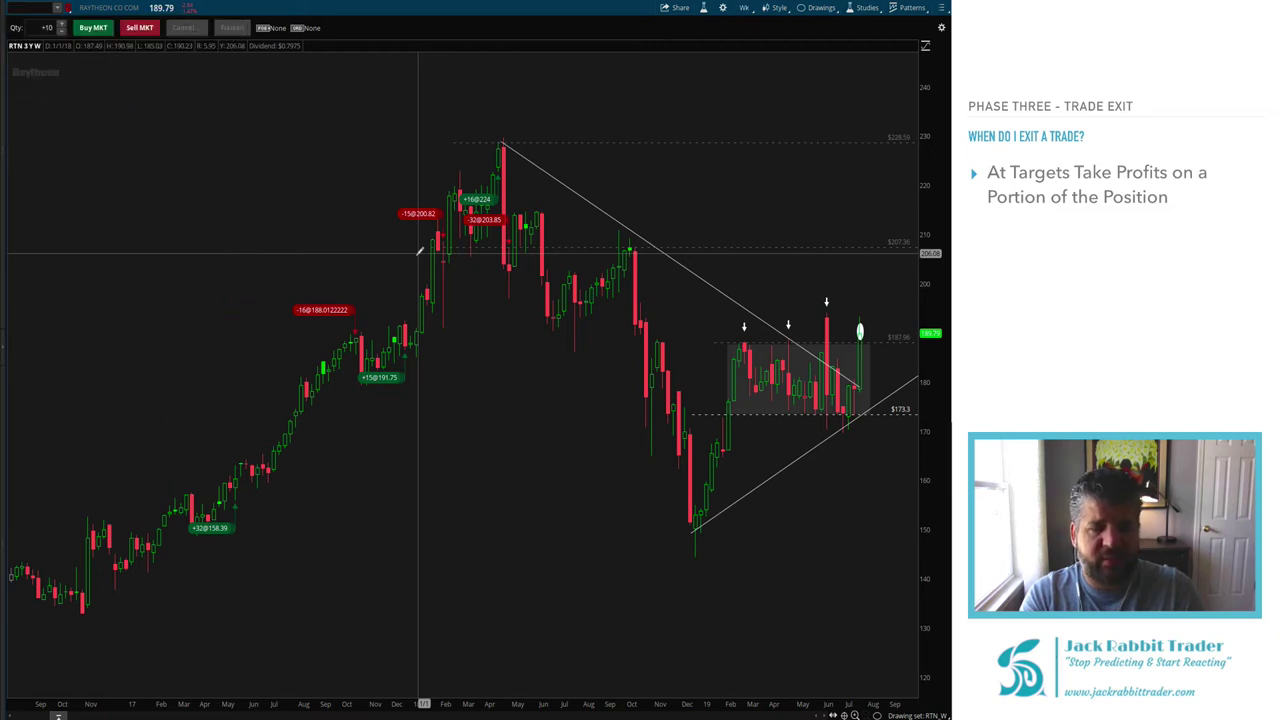
pyautogui.write('twtr')
pyautogui.press('Return')
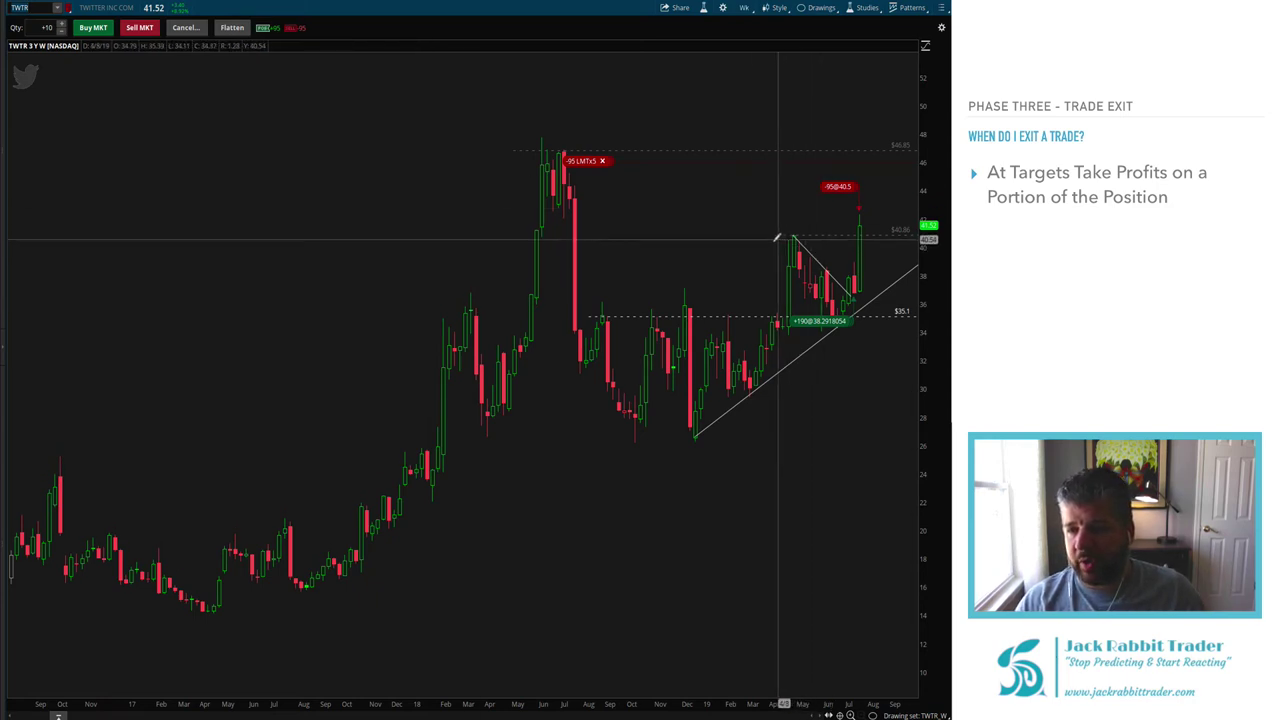
pyautogui.moveTo(792, 237); pyautogui.dragTo(848, 292)
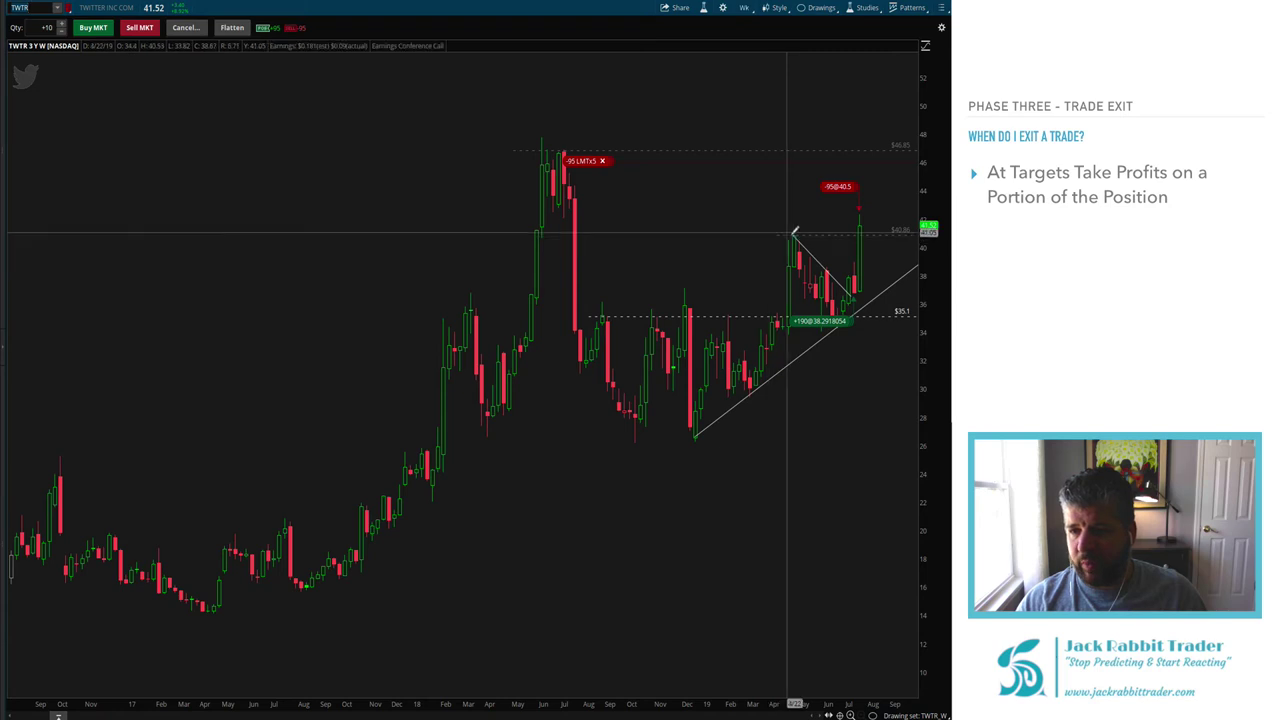
pyautogui.moveTo(847, 188)
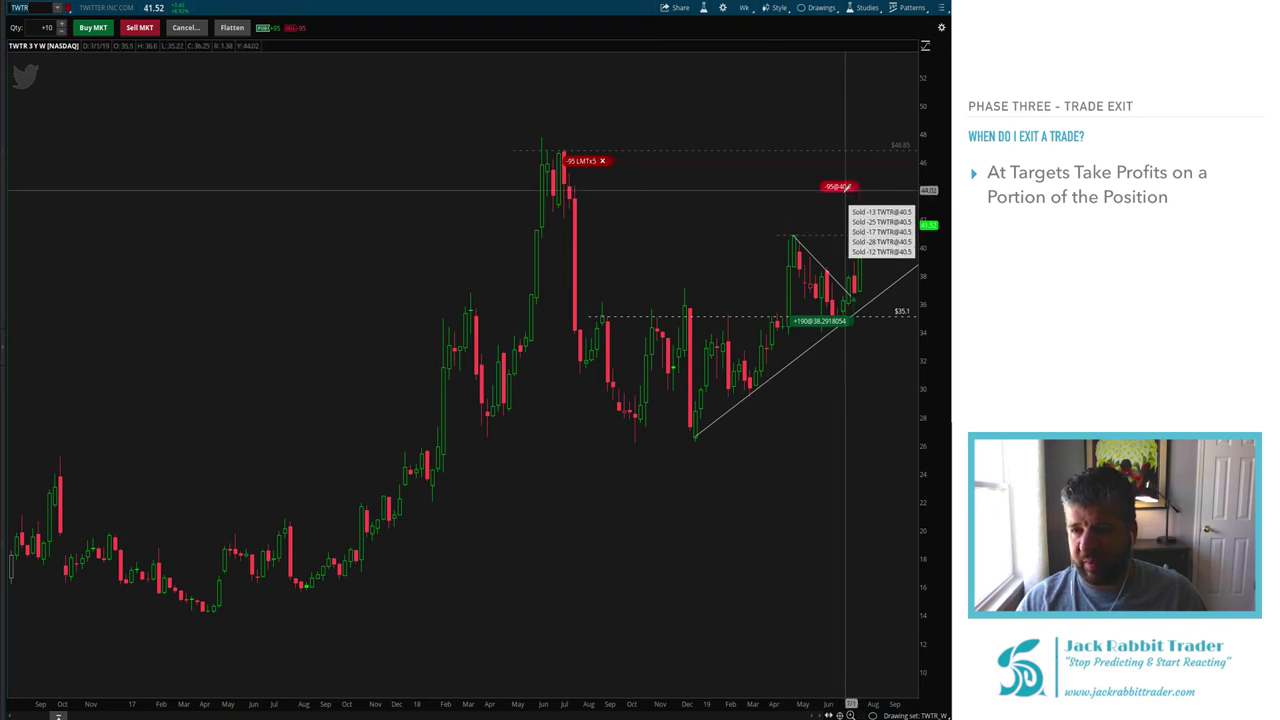
pyautogui.moveTo(471, 255); pyautogui.dragTo(902, 300)
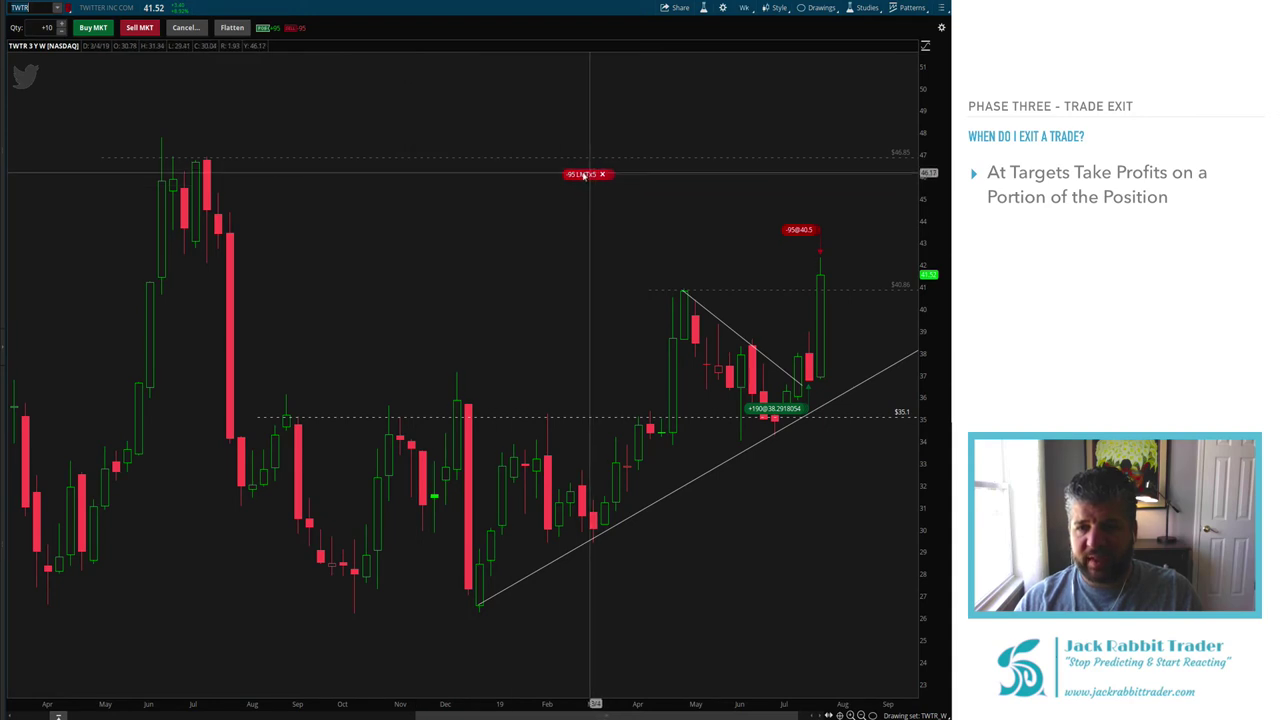
pyautogui.moveTo(584, 175)
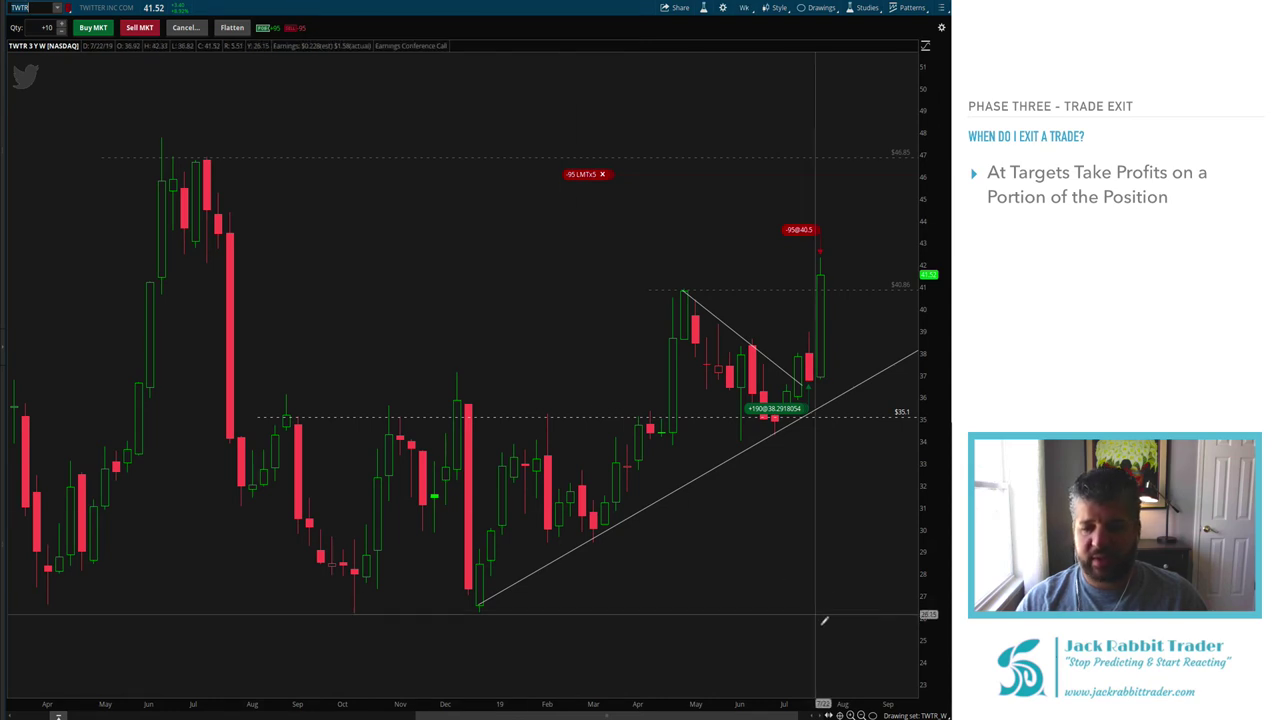
pyautogui.click(850, 715)
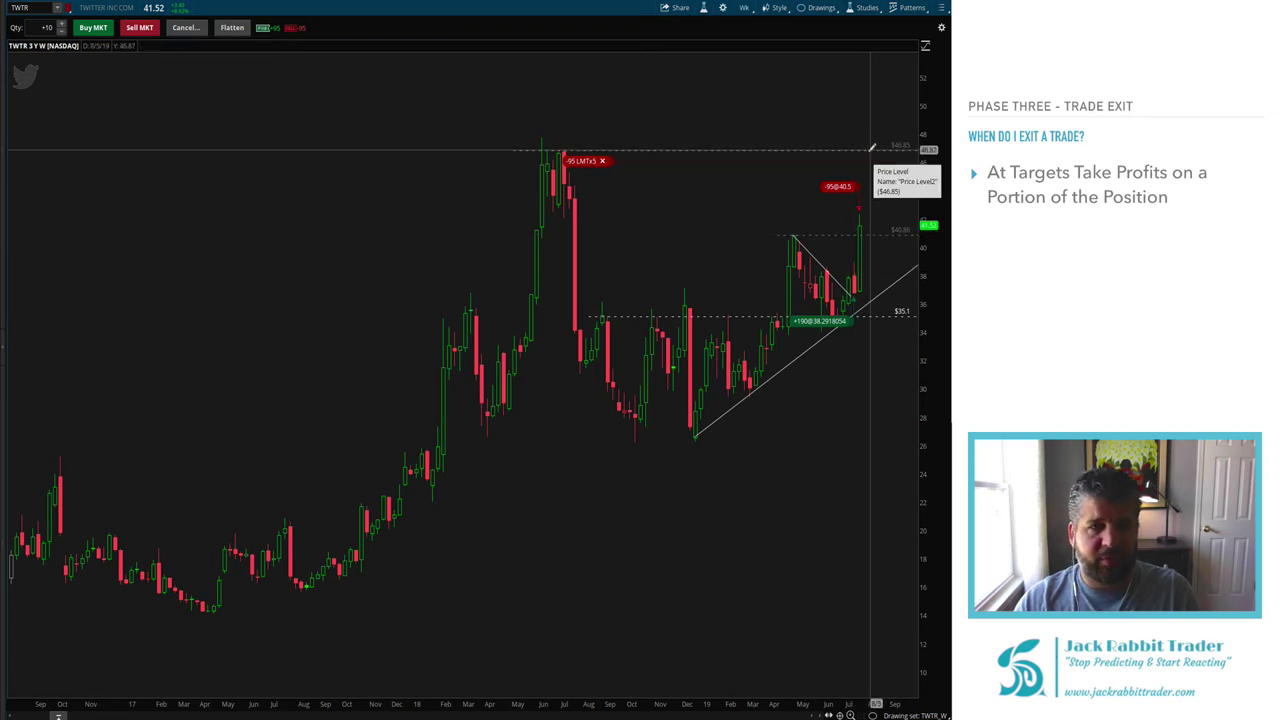
# - Review the exits on the weekly FB chart, followed by those on the weekly COST chart
pyautogui.click(33, 7)
pyautogui.write('FB')
pyautogui.press('Return')
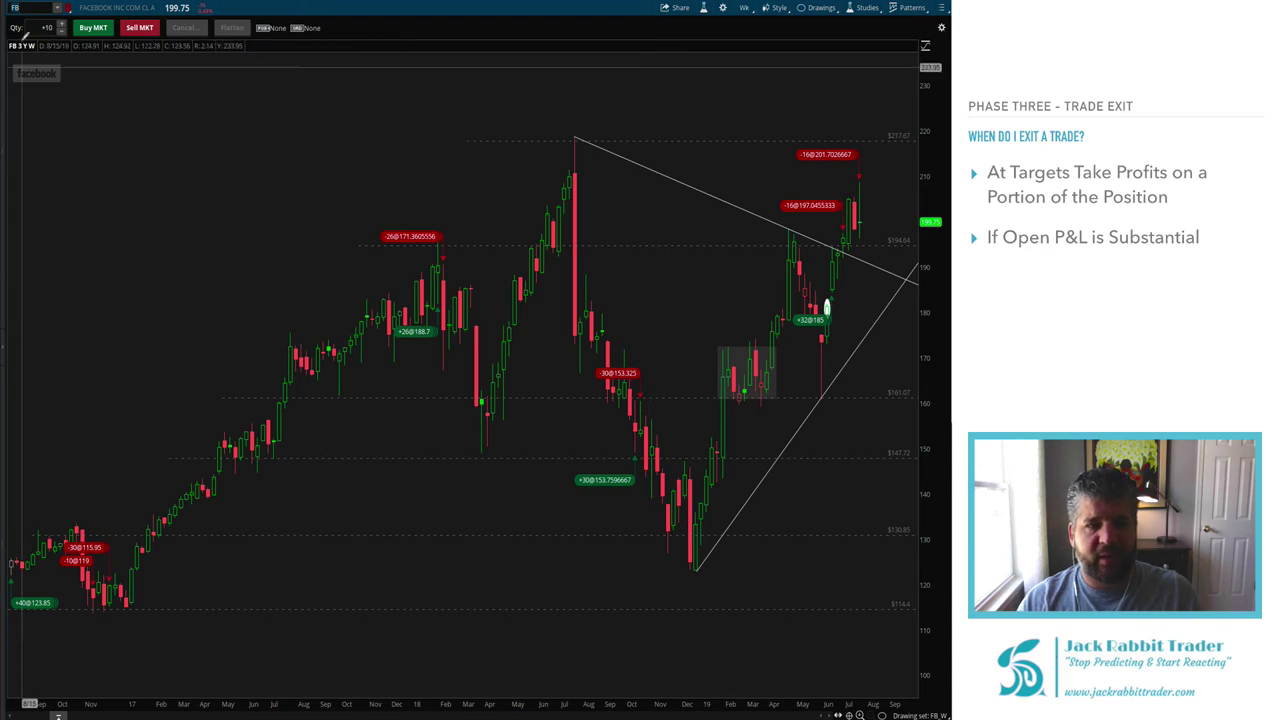
pyautogui.write('ost')
pyautogui.press('Return')
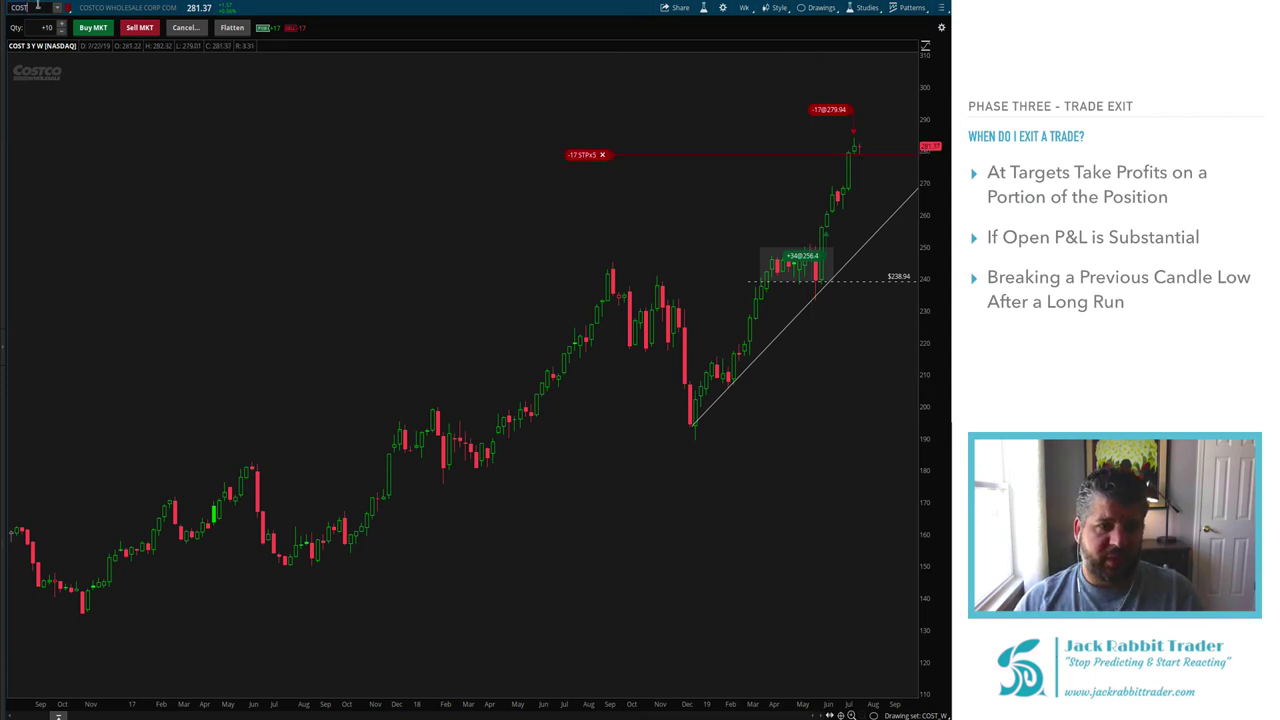
# - Load the weekly EA chart and examine up close the exit below the consolidation and the $90.61 support level
pyautogui.write('EA')
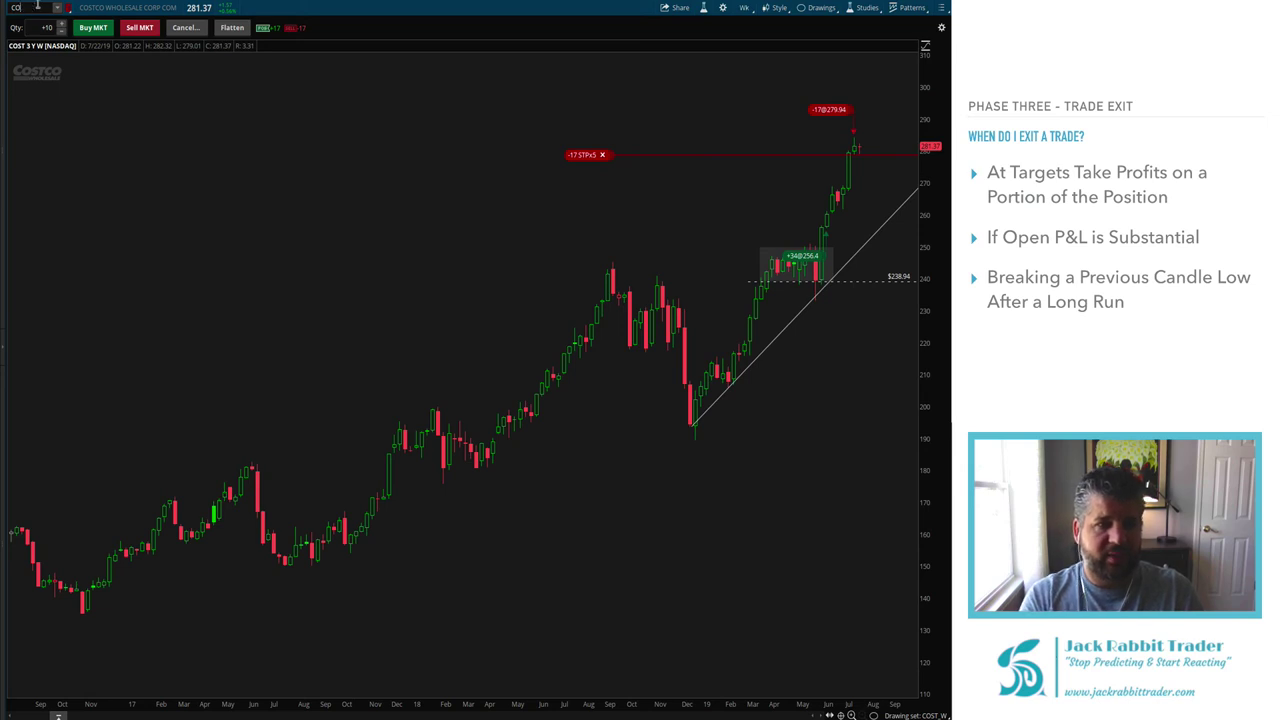
pyautogui.press('Return')
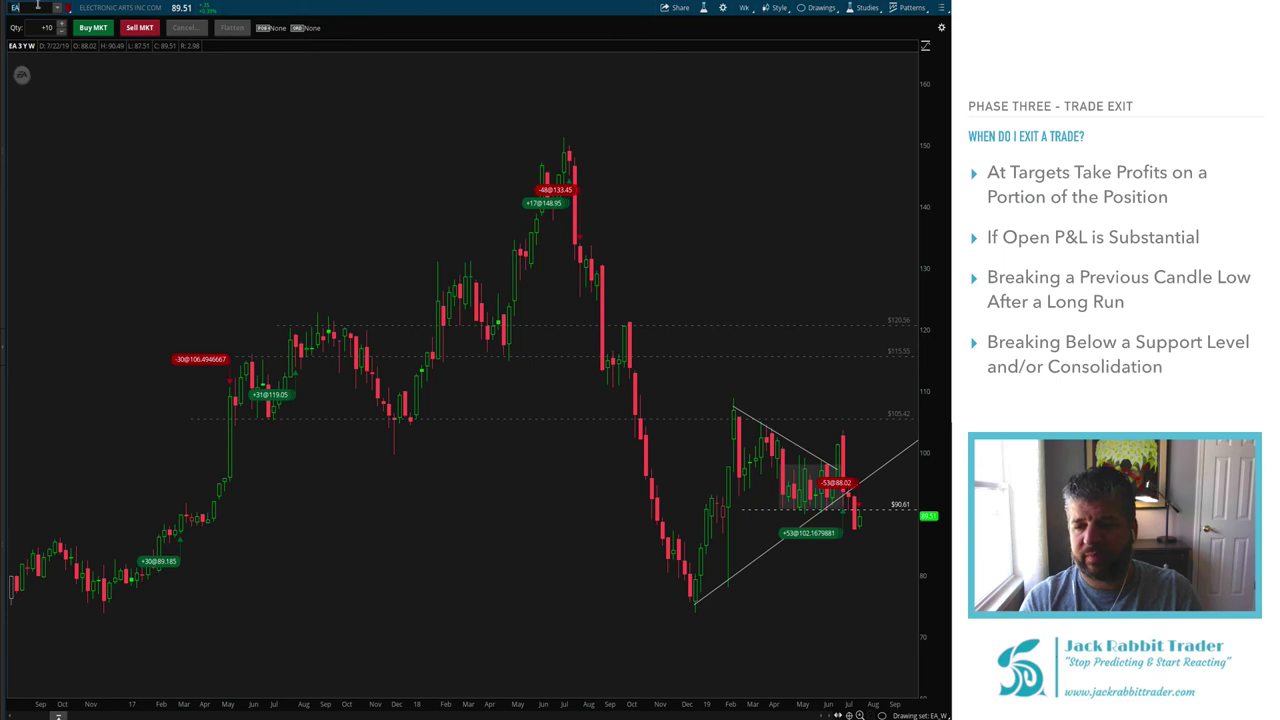
pyautogui.scroll(3, 686, 496)
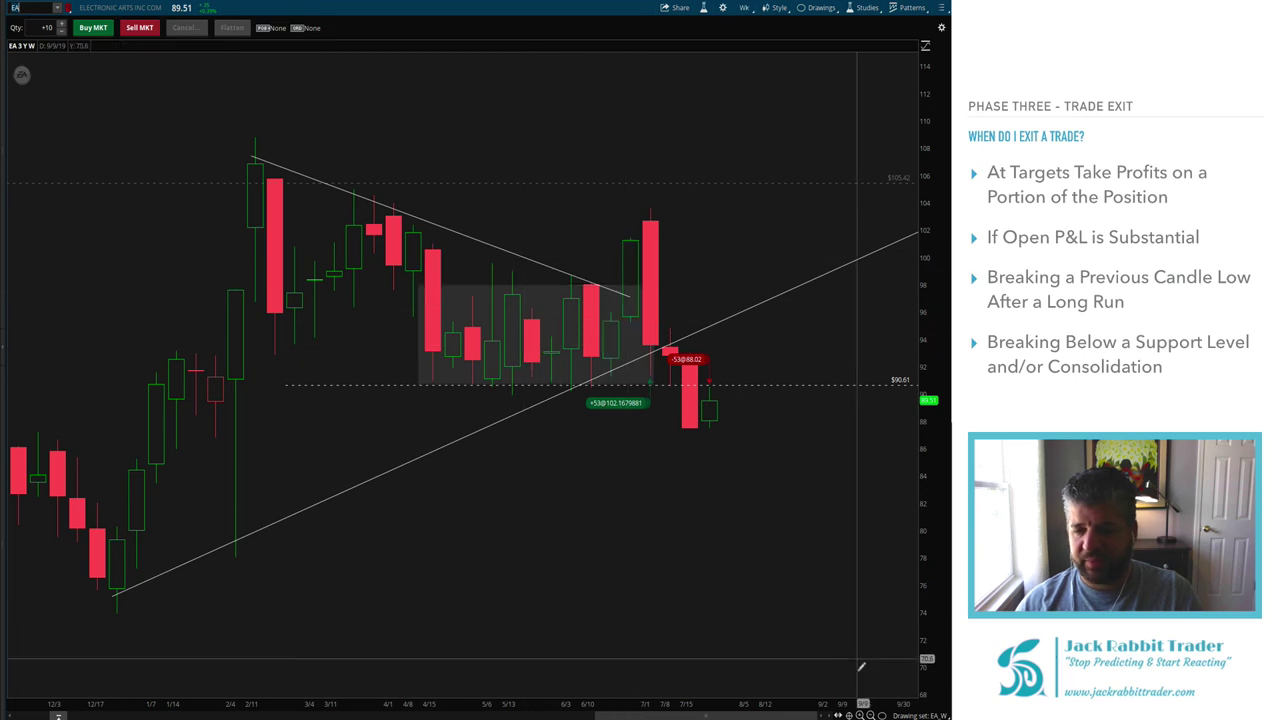
pyautogui.click(862, 714)
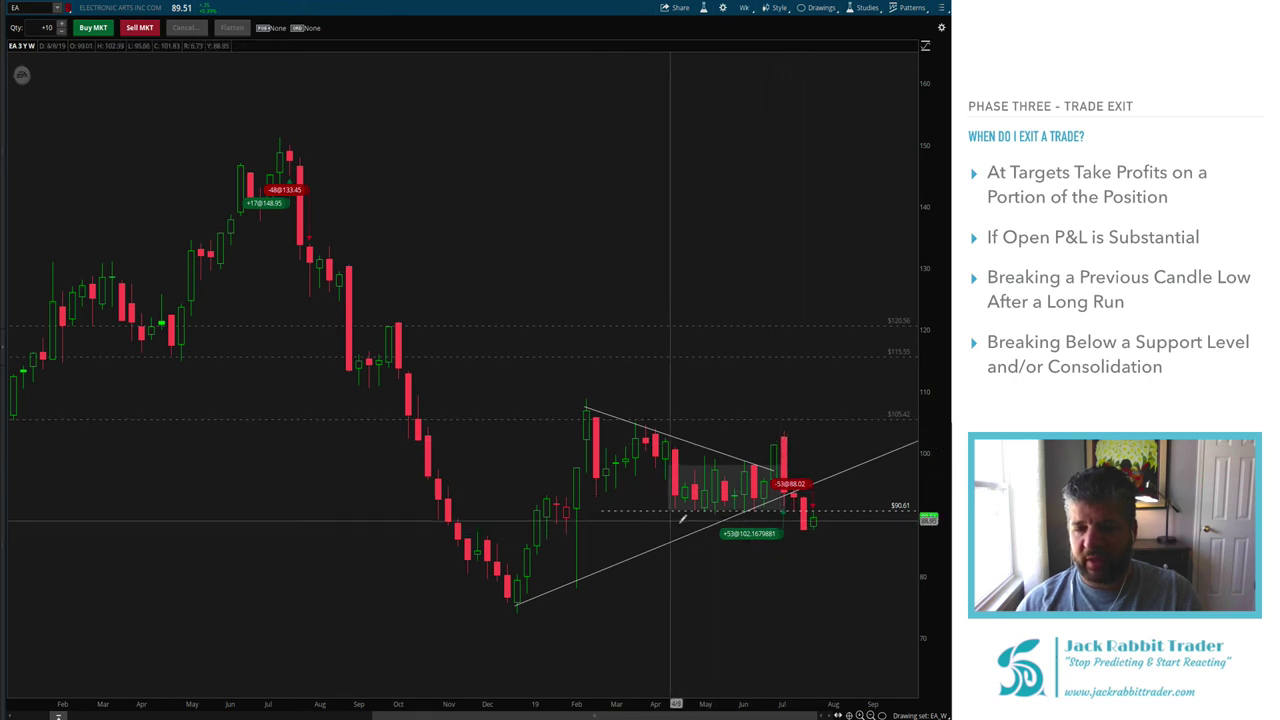
pyautogui.moveTo(491, 561); pyautogui.dragTo(870, 563)
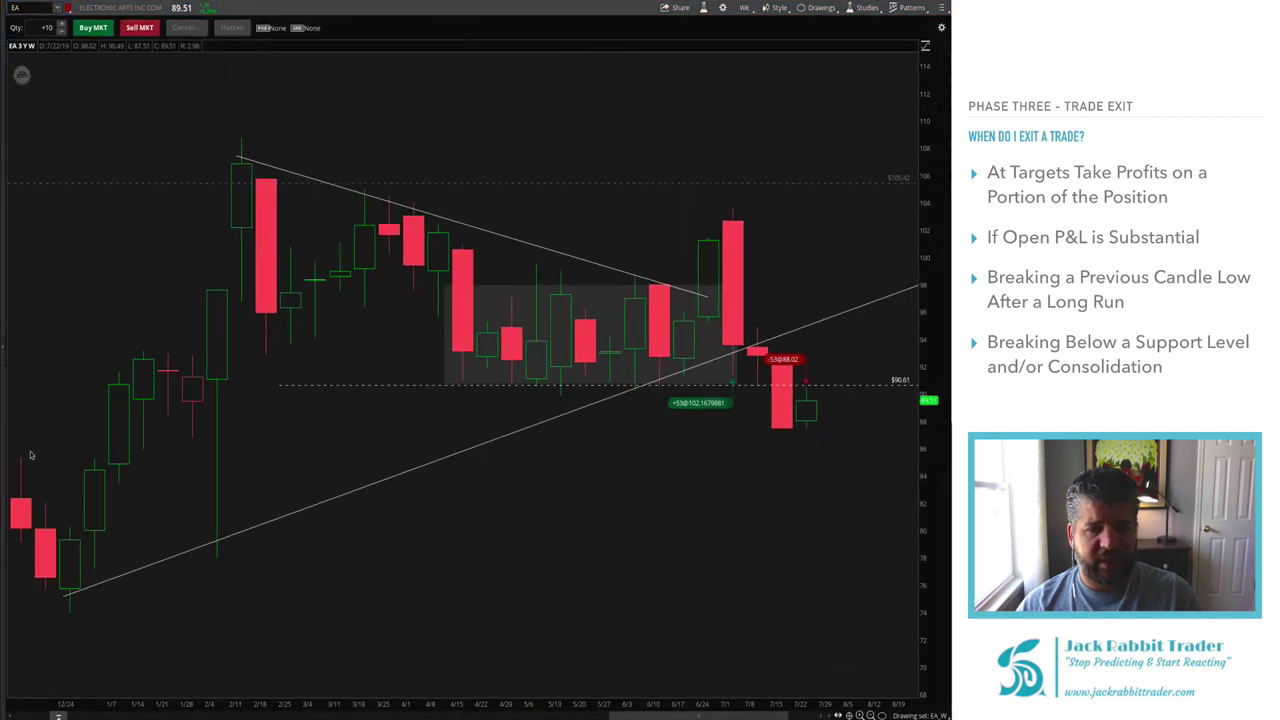
# - Bring the watchlist of all account positions over the EA chart to review it, and move it off the chart again
pyautogui.moveTo(222, 364); pyautogui.dragTo(222, 290)
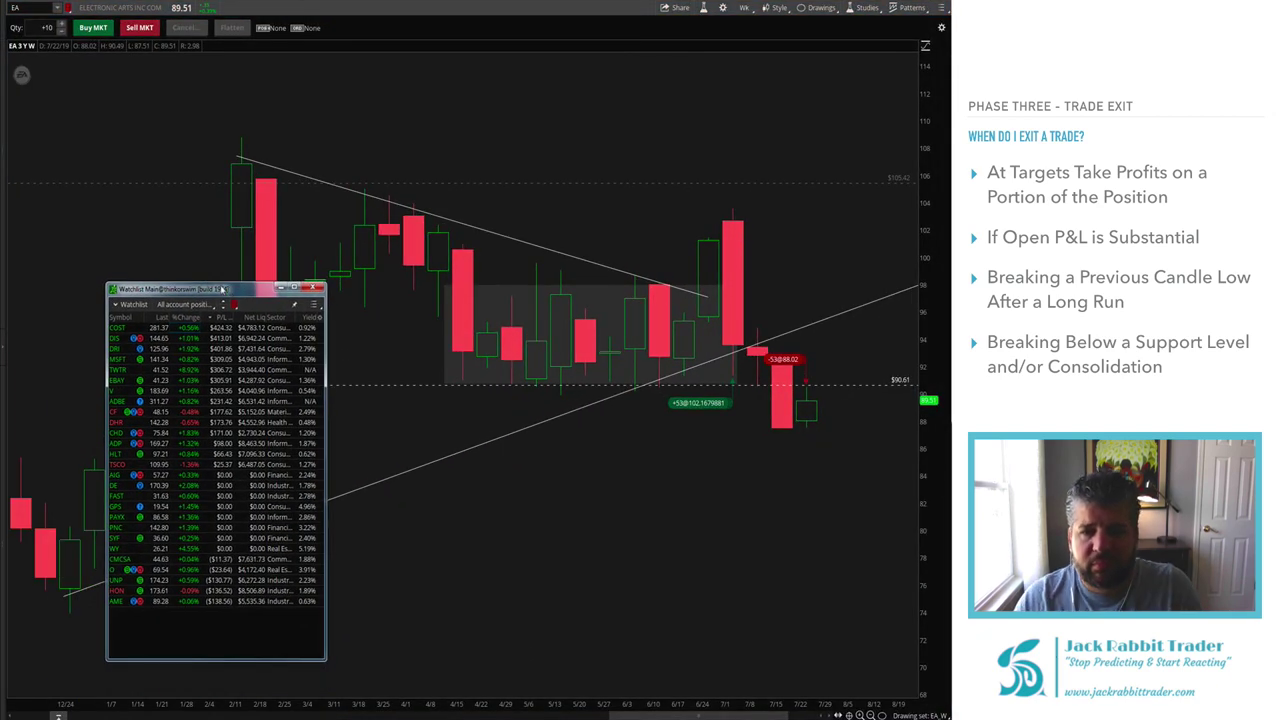
pyautogui.moveTo(220, 290); pyautogui.dragTo(127, 70)
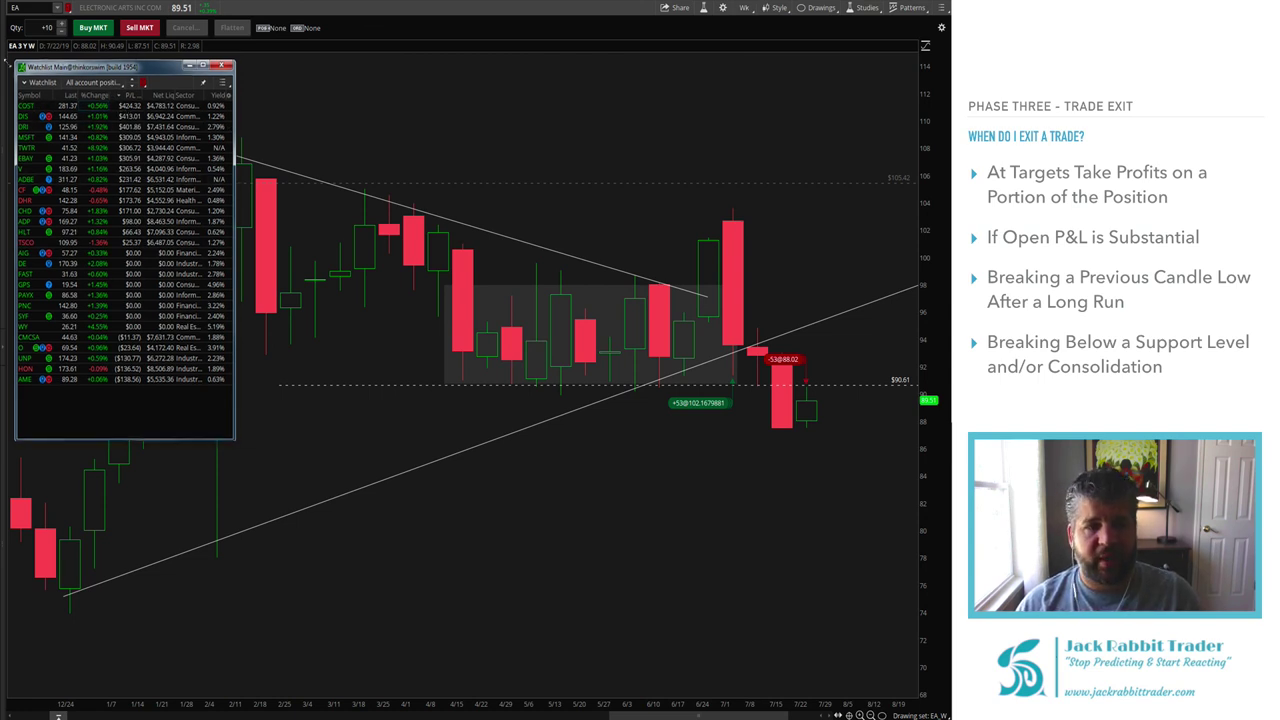
pyautogui.moveTo(80, 72); pyautogui.dragTo(0, 66)
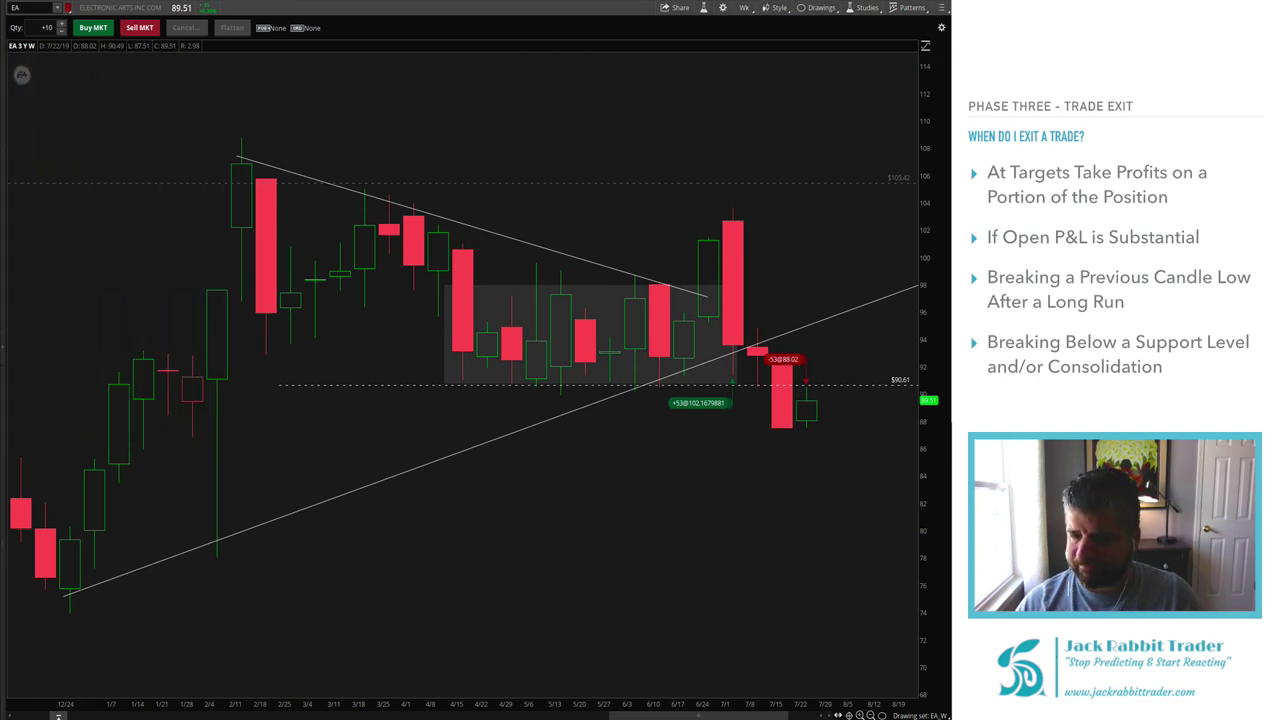